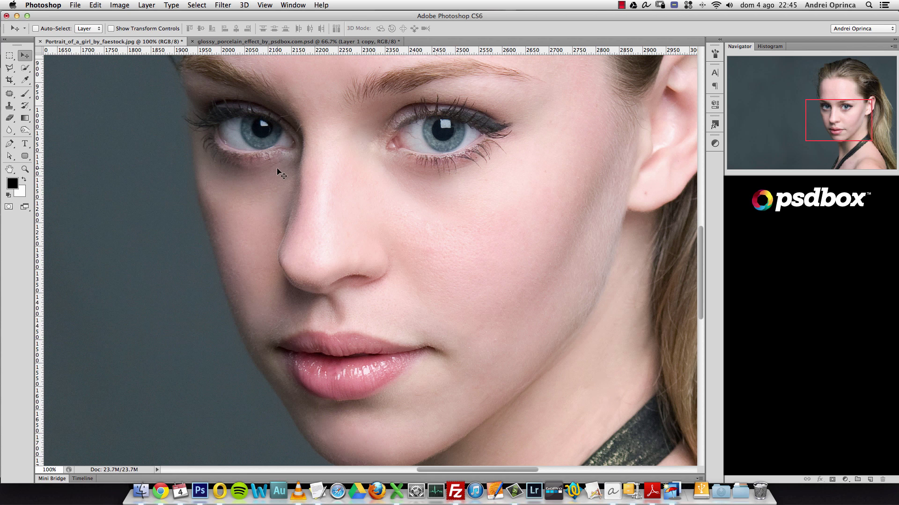
View the finished glossy_porcelain_effect_by_psdbox.com.psd, and look through the "Glossy porcelain skin effect in photoshop" tutorial page in Chrome.
{"action": "left_click", "coordinate": [258, 42]}
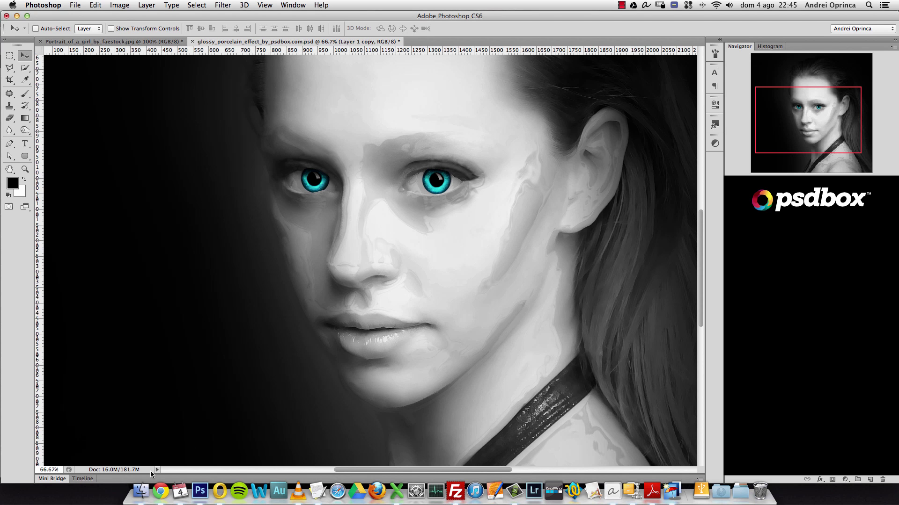
{"action": "left_click", "coordinate": [160, 491]}
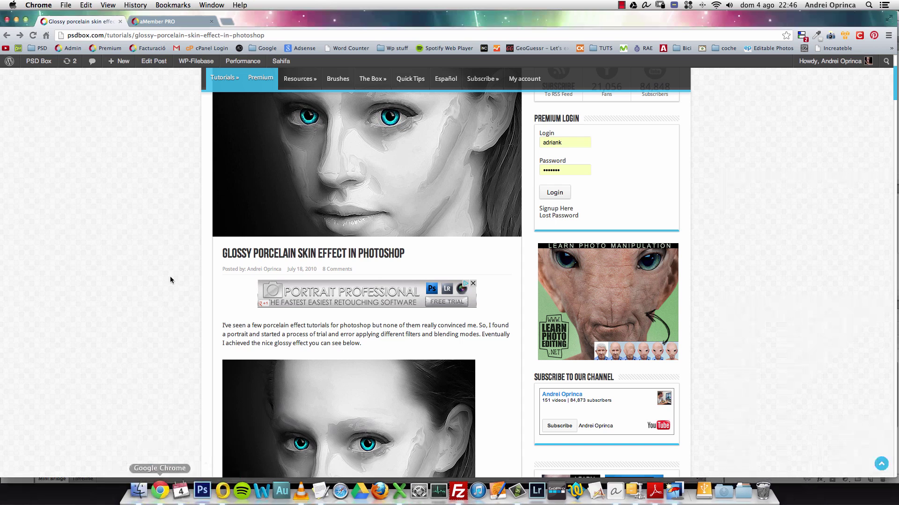
{"action": "scroll", "coordinate": [172, 185], "scroll_direction": "up", "scroll_amount": 5}
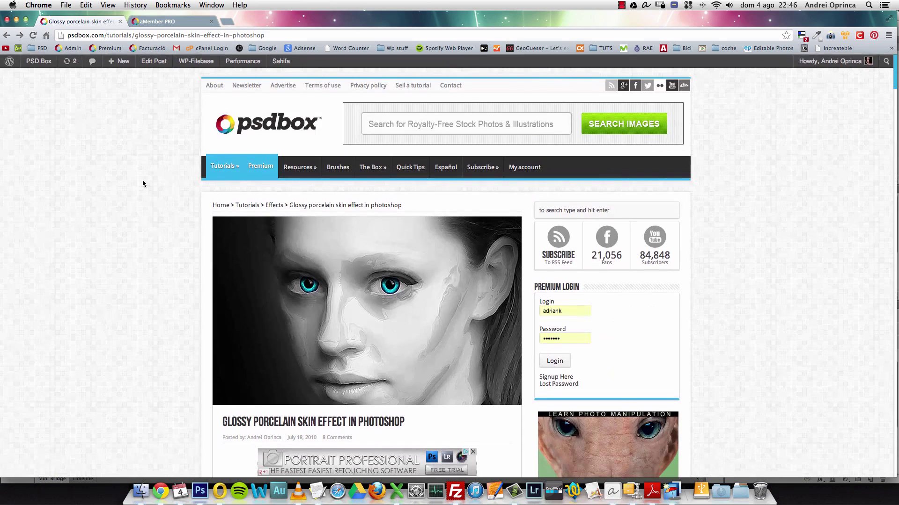
{"action": "scroll", "coordinate": [175, 220], "scroll_direction": "down", "scroll_amount": 20}
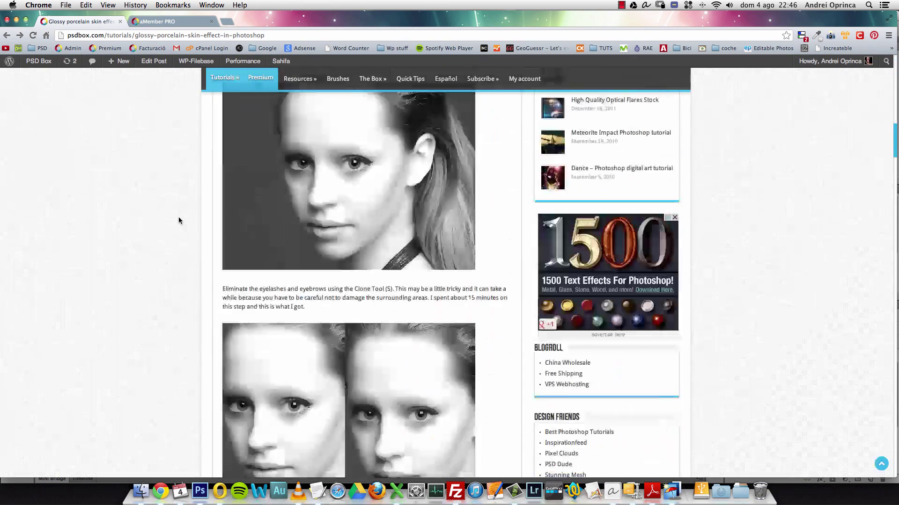
{"action": "scroll", "coordinate": [182, 220], "scroll_direction": "down", "scroll_amount": 20}
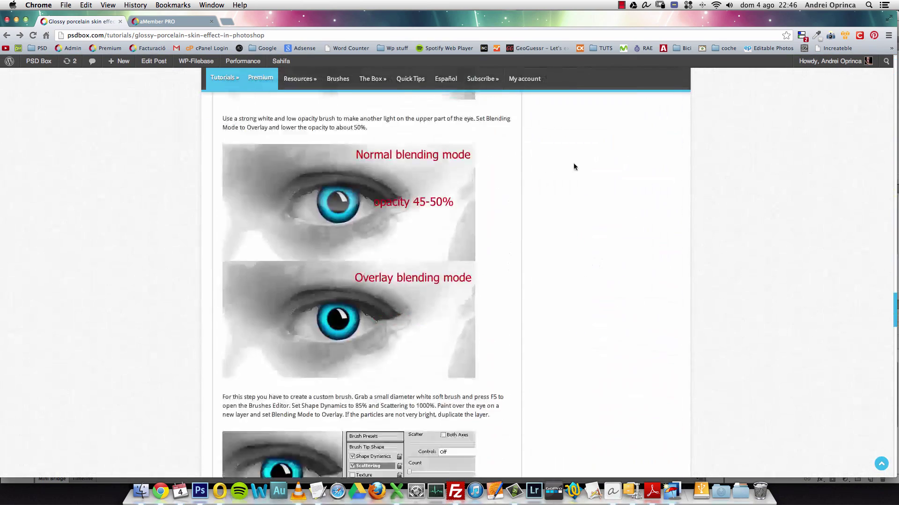
{"action": "scroll", "coordinate": [585, 167], "scroll_direction": "up", "scroll_amount": 12}
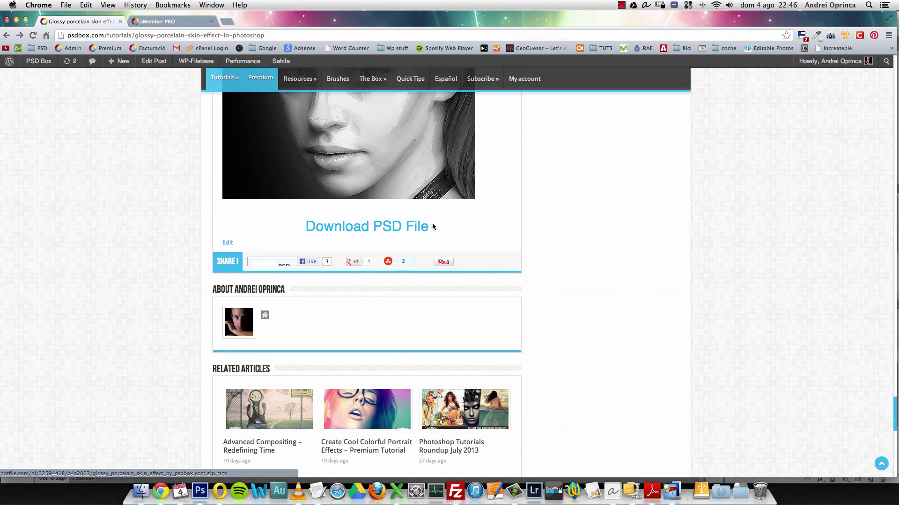
{"action": "scroll", "coordinate": [557, 211], "scroll_direction": "up", "scroll_amount": 10}
{"action": "scroll", "coordinate": [558, 213], "scroll_direction": "up", "scroll_amount": 15}
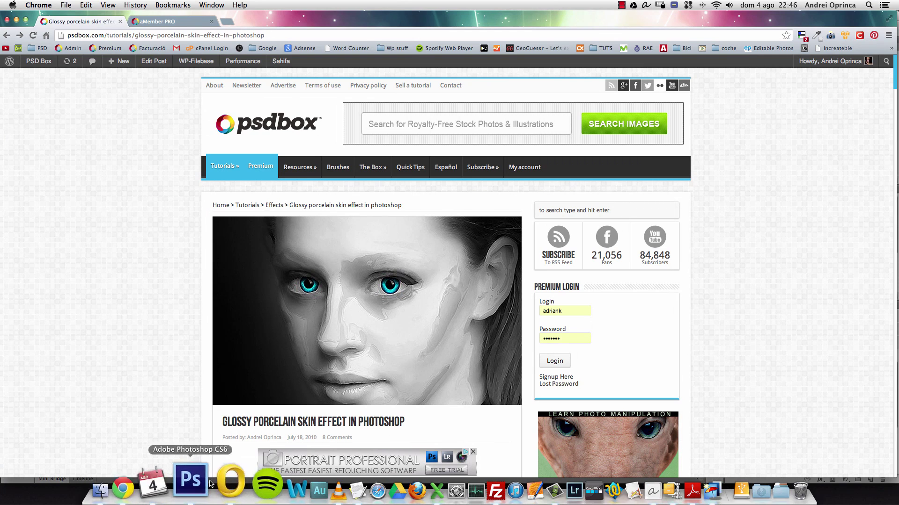
Switch back to Photoshop and bring up the Portrait_of_a_girl_by_faestock.jpg document at 66.67%, with the whole face in view.
{"action": "left_click", "coordinate": [200, 490]}
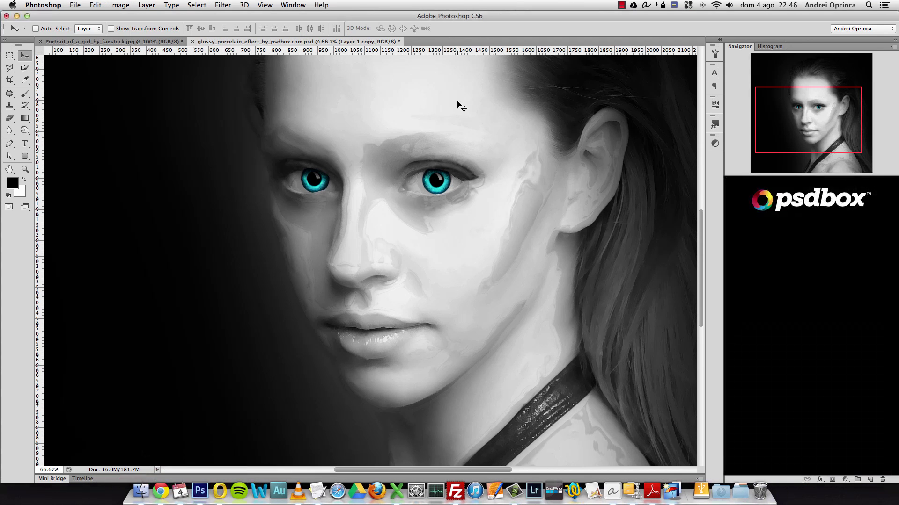
{"action": "right_click", "coordinate": [151, 44]}
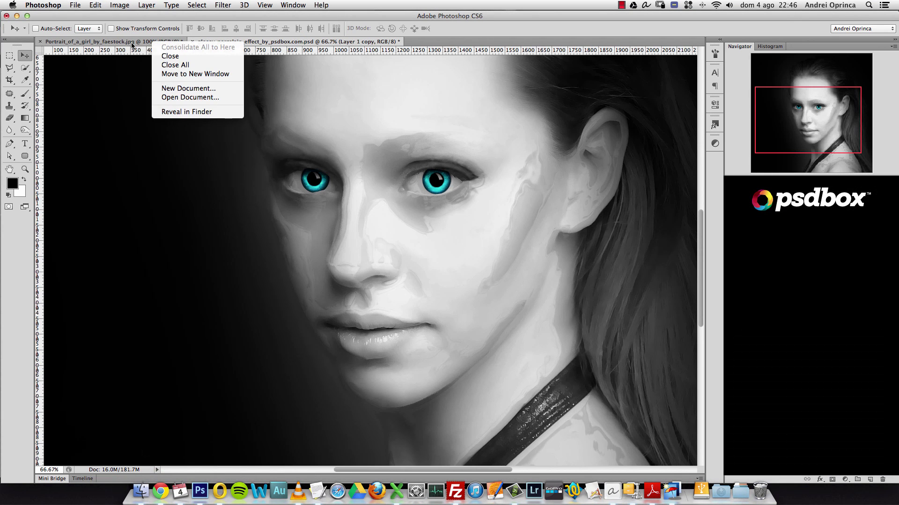
{"action": "left_click", "coordinate": [132, 44]}
{"action": "left_click", "coordinate": [132, 43]}
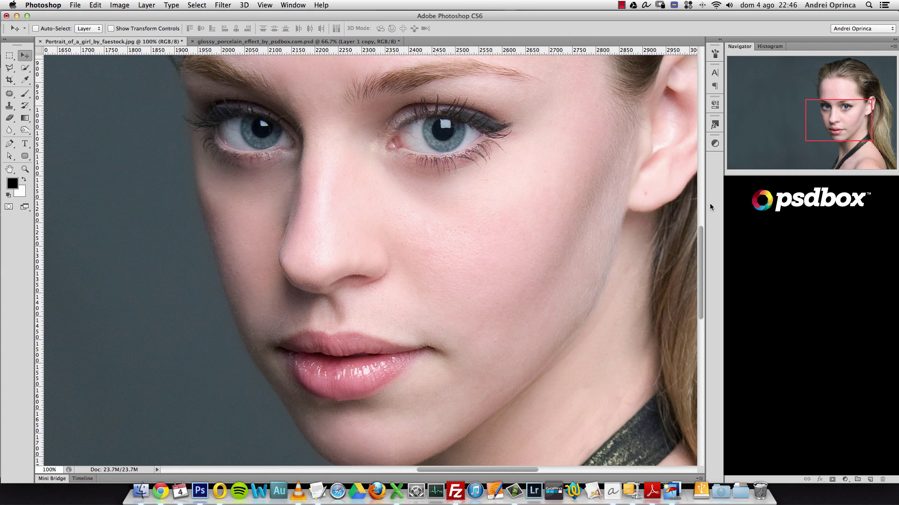
{"action": "scroll", "coordinate": [556, 181], "scroll_direction": "down", "scroll_amount": 1}
{"action": "left_click_drag", "start_coordinate": [820, 120], "coordinate": [832, 112]}
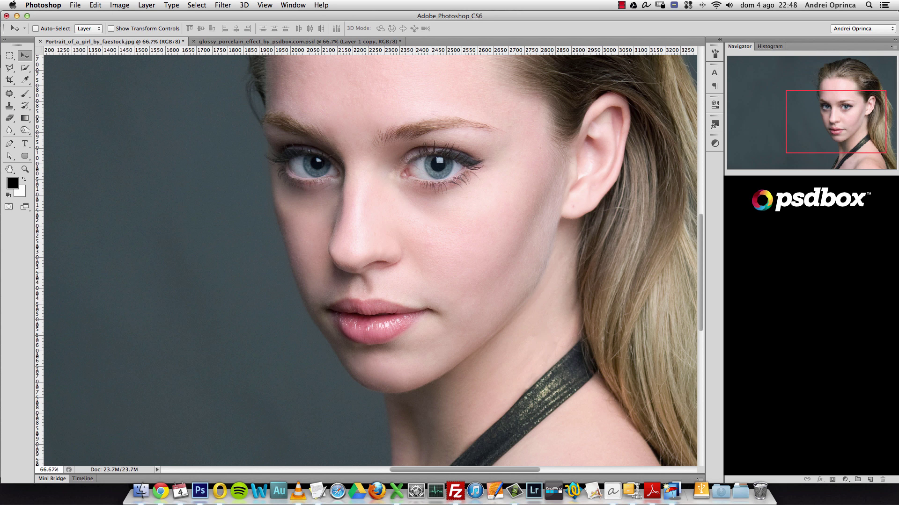
Duplicate the portrait layer and delete the copy.
{"action": "key", "text": "super+j"}
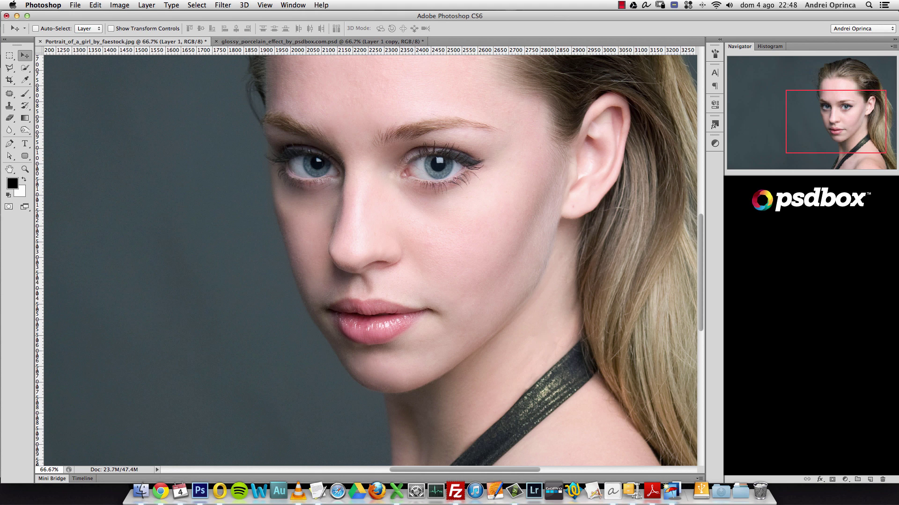
{"action": "left_click_drag", "start_coordinate": [875, 234], "coordinate": [882, 479]}
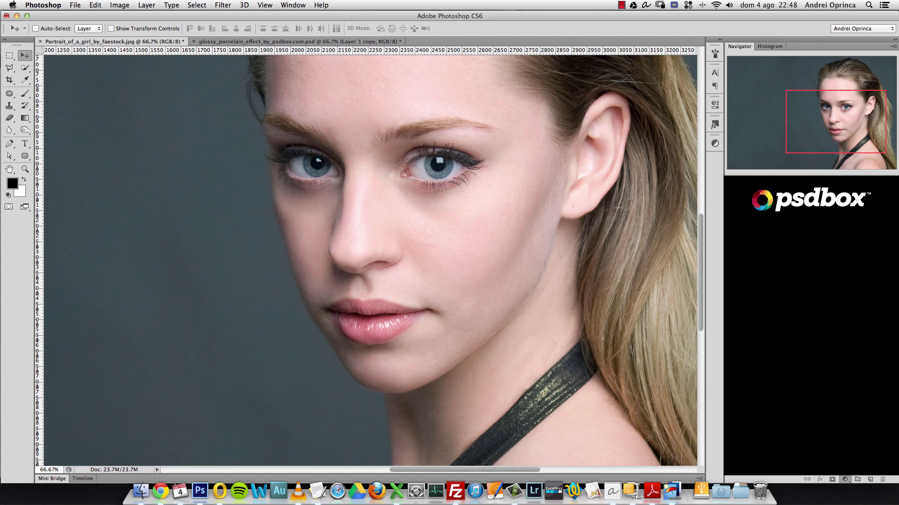
Add a Black & White adjustment layer above the portrait and raise its Reds value.
{"action": "left_click", "coordinate": [856, 395]}
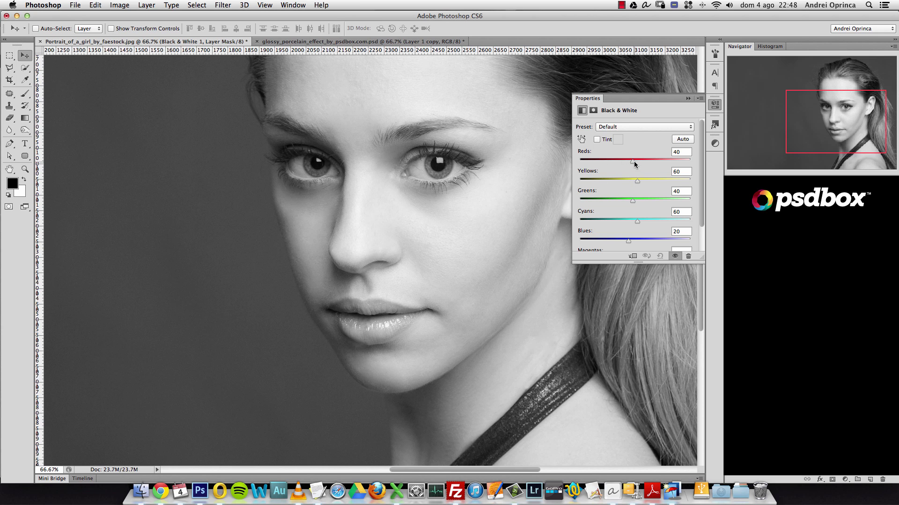
{"action": "left_click_drag", "start_coordinate": [633, 161], "coordinate": [651, 159]}
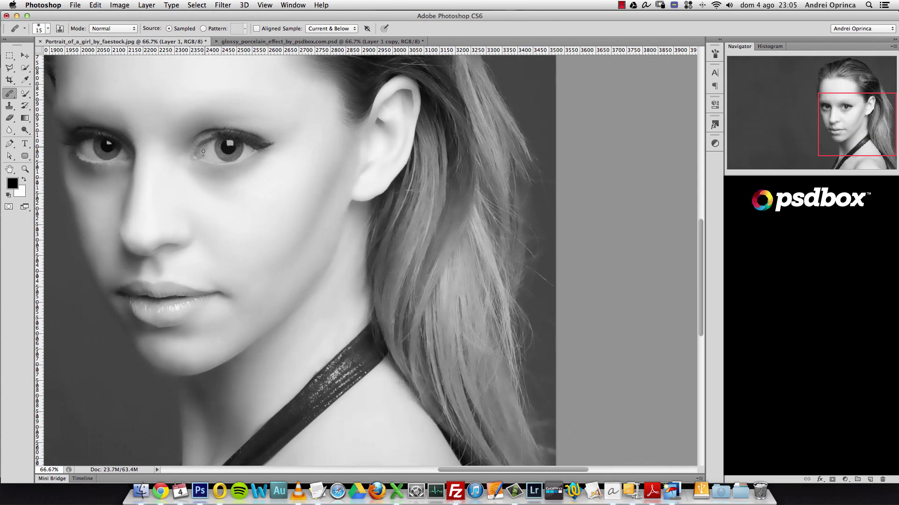
Smooth the lash remnants across the upper eyelid of the eye nearest the ear with the Mixer Brush.
{"action": "scroll", "coordinate": [207, 147], "scroll_direction": "up", "scroll_amount": 1}
{"action": "left_click_drag", "start_coordinate": [165, 164], "coordinate": [335, 178]}
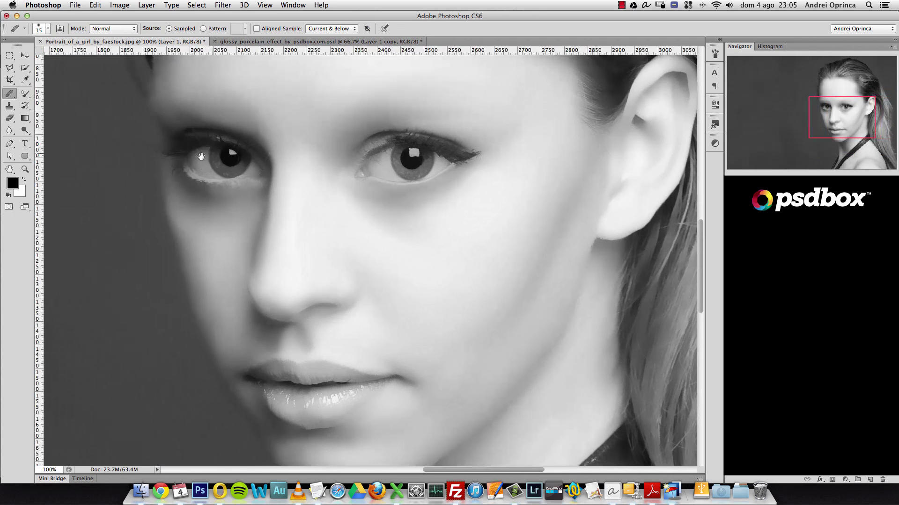
{"action": "left_click", "coordinate": [242, 153]}
{"action": "scroll", "coordinate": [281, 147], "scroll_direction": "right", "scroll_amount": 4}
{"action": "scroll", "coordinate": [281, 147], "scroll_direction": "up", "scroll_amount": 2}
{"action": "left_click", "coordinate": [327, 181], "text": "super"}
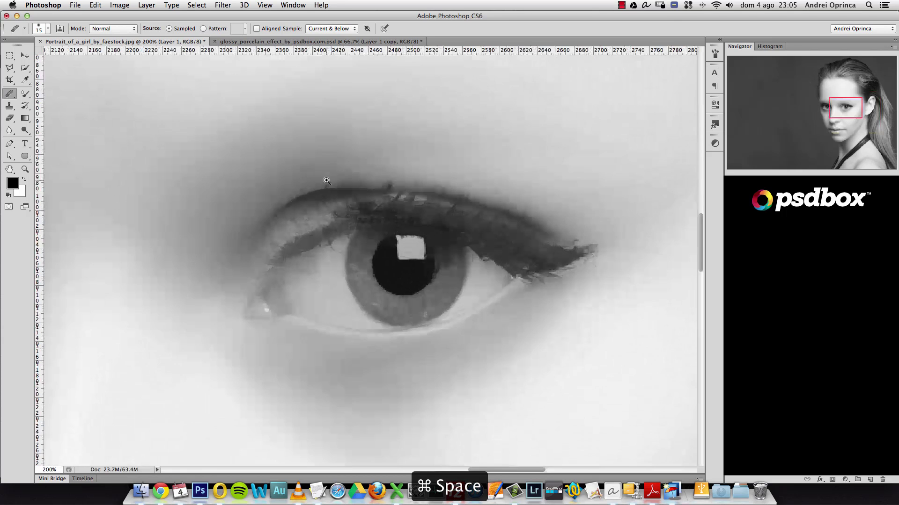
{"action": "left_click", "coordinate": [323, 178], "text": "super"}
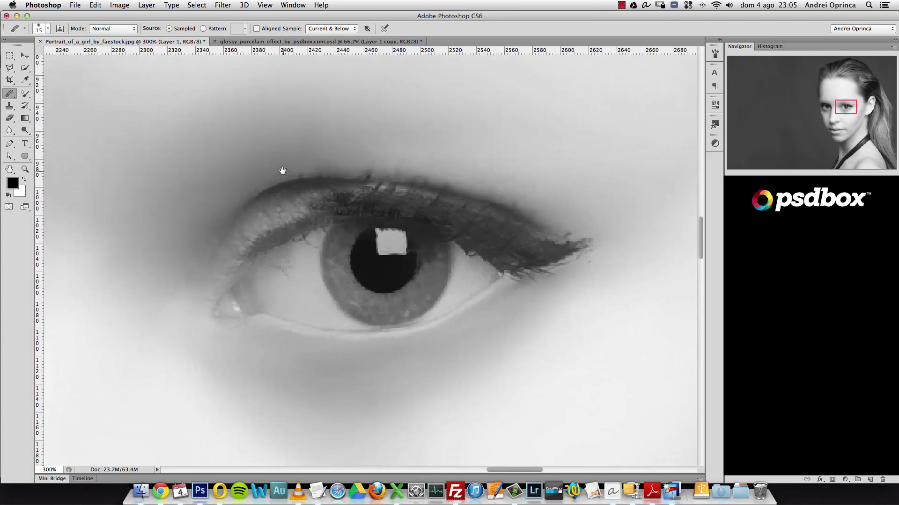
{"action": "left_click", "coordinate": [25, 93]}
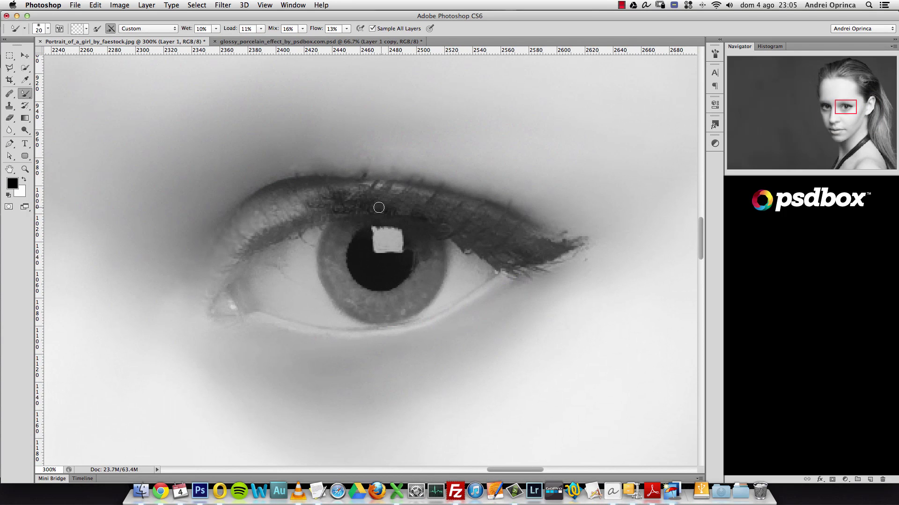
{"action": "left_click_drag", "start_coordinate": [378, 207], "coordinate": [391, 205]}
{"action": "key", "text": "]"}
{"action": "mouse_move", "coordinate": [296, 209]}
{"action": "left_mouse_down"}
{"action": "mouse_move", "coordinate": [379, 201]}
{"action": "mouse_move", "coordinate": [288, 216]}
{"action": "mouse_move", "coordinate": [301, 208]}
{"action": "mouse_move", "coordinate": [240, 243]}
{"action": "mouse_move", "coordinate": [325, 202]}
{"action": "mouse_move", "coordinate": [421, 209]}
{"action": "mouse_move", "coordinate": [526, 244]}
{"action": "mouse_move", "coordinate": [453, 217]}
{"action": "mouse_move", "coordinate": [472, 210]}
{"action": "mouse_move", "coordinate": [331, 188]}
{"action": "mouse_move", "coordinate": [356, 183]}
{"action": "mouse_move", "coordinate": [493, 237]}
{"action": "mouse_move", "coordinate": [572, 245]}
{"action": "mouse_move", "coordinate": [490, 237]}
{"action": "left_mouse_up"}
Blend the ragged lower edge of the eyeliner at the eye's outer corner with a 15 px Mixer Brush.
{"action": "key", "text": "["}
{"action": "key", "text": "["}
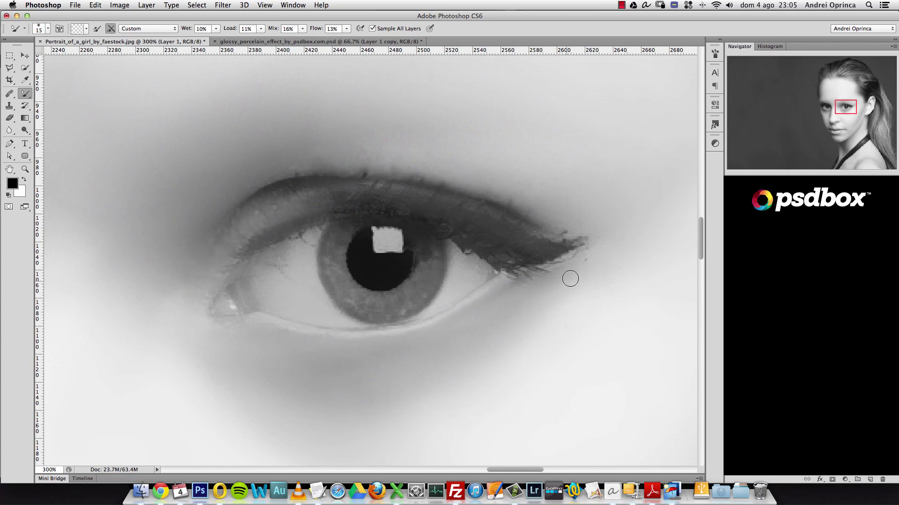
{"action": "mouse_move", "coordinate": [523, 276]}
{"action": "left_mouse_down"}
{"action": "mouse_move", "coordinate": [557, 266]}
{"action": "mouse_move", "coordinate": [504, 293]}
{"action": "mouse_move", "coordinate": [583, 246]}
{"action": "mouse_move", "coordinate": [569, 264]}
{"action": "mouse_move", "coordinate": [600, 277]}
{"action": "mouse_move", "coordinate": [613, 264]}
{"action": "mouse_move", "coordinate": [596, 257]}
{"action": "mouse_move", "coordinate": [537, 276]}
{"action": "mouse_move", "coordinate": [544, 267]}
{"action": "mouse_move", "coordinate": [537, 285]}
{"action": "mouse_move", "coordinate": [570, 252]}
{"action": "left_mouse_up"}
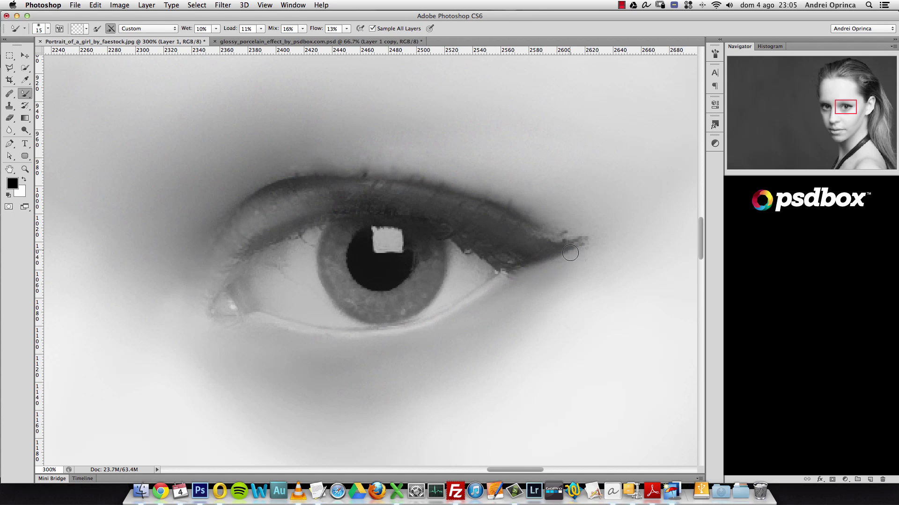
Smooth the white on the eye's inner side with a 20 px Mixer Brush and the lash beside the iris with a 10 px one.
{"action": "key", "text": "bracketleft"}
{"action": "key", "text": "bracketleft"}
{"action": "key", "text": "bracketleft"}
{"action": "key", "text": "bracketleft"}
{"action": "key", "text": "alt+space"}
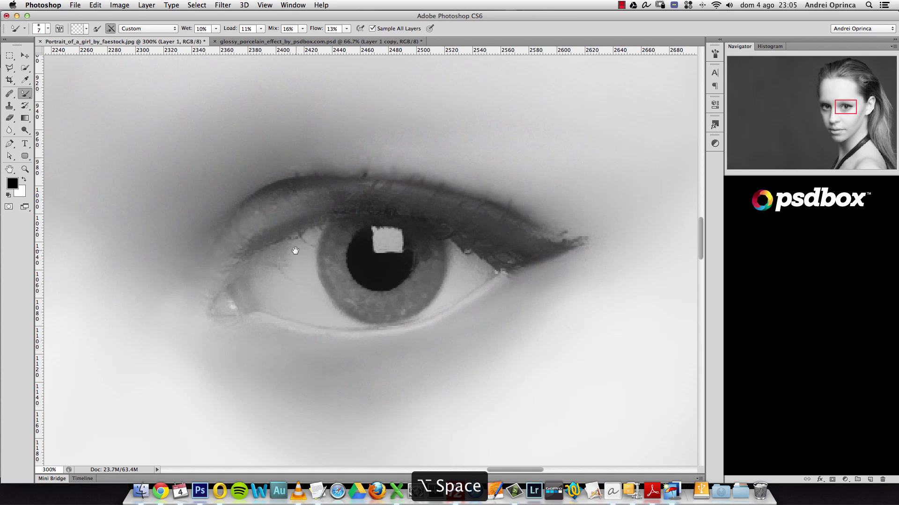
{"action": "left_click", "coordinate": [296, 251]}
{"action": "left_click", "coordinate": [297, 251], "text": "super"}
{"action": "left_click", "coordinate": [297, 251], "text": "super"}
{"action": "left_click", "coordinate": [297, 251], "text": "super"}
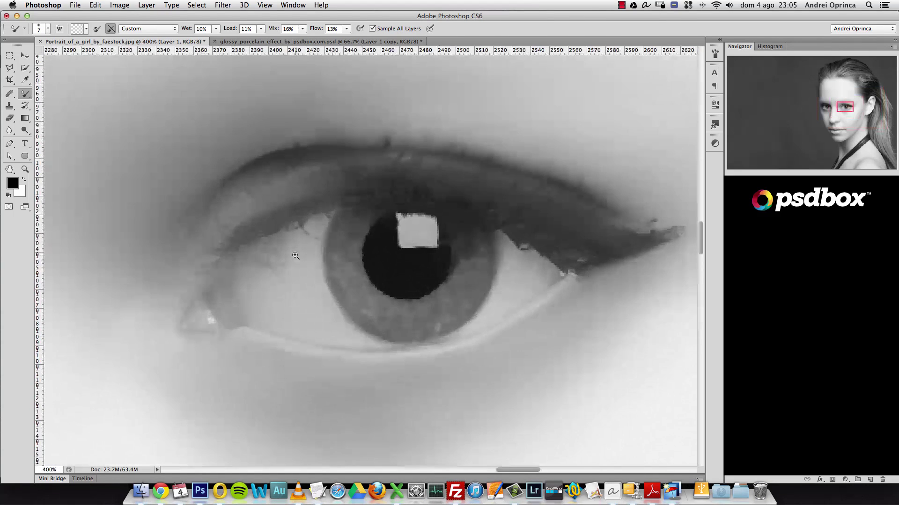
{"action": "left_click", "coordinate": [296, 251], "text": "super"}
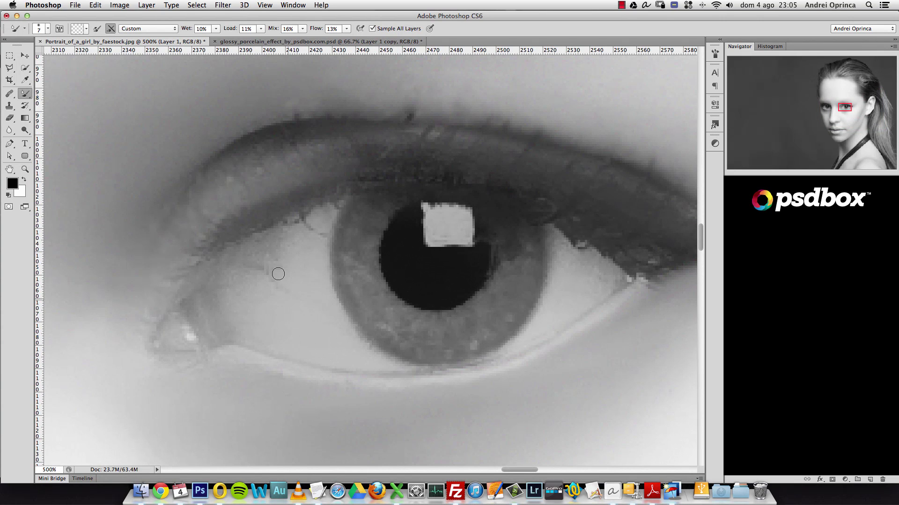
{"action": "key", "text": "bracketright"}
{"action": "key", "text": "bracketright"}
{"action": "key", "text": "bracketright"}
{"action": "key", "text": "bracketright"}
{"action": "key", "text": "bracketright"}
{"action": "mouse_move", "coordinate": [270, 246]}
{"action": "left_mouse_down"}
{"action": "mouse_move", "coordinate": [238, 305]}
{"action": "mouse_move", "coordinate": [275, 260]}
{"action": "mouse_move", "coordinate": [286, 309]}
{"action": "mouse_move", "coordinate": [274, 291]}
{"action": "mouse_move", "coordinate": [271, 303]}
{"action": "mouse_move", "coordinate": [290, 282]}
{"action": "left_mouse_up"}
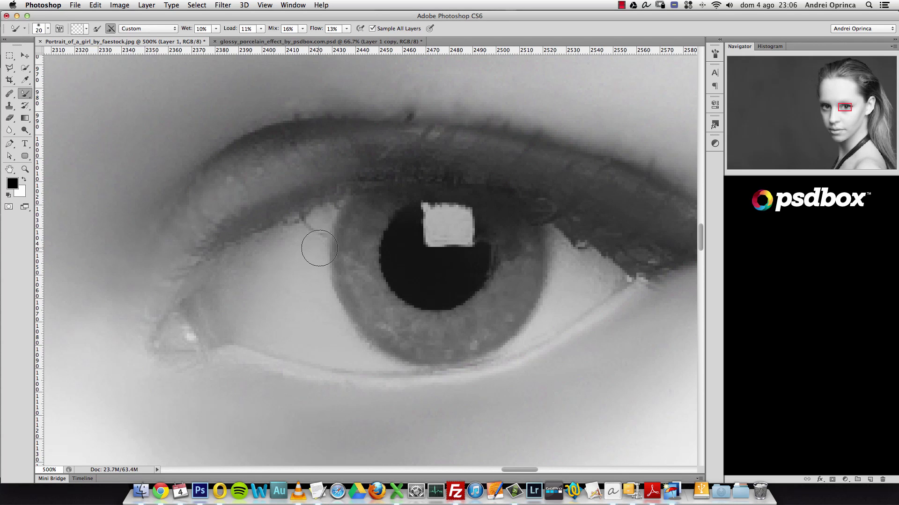
{"action": "key", "text": "bracketleft"}
{"action": "mouse_move", "coordinate": [309, 218]}
{"action": "left_mouse_down"}
{"action": "mouse_move", "coordinate": [259, 251]}
{"action": "mouse_move", "coordinate": [303, 225]}
{"action": "left_mouse_up"}
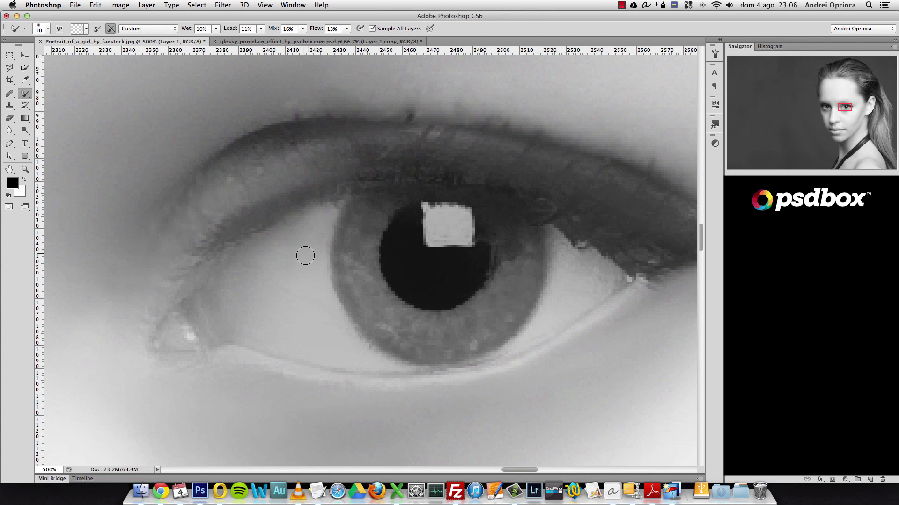
Even out the white between the tear duct and the iris with a 25 px Mixer Brush.
{"action": "left_click", "coordinate": [293, 245], "text": "alt"}
{"action": "left_click", "coordinate": [295, 248], "text": "alt"}
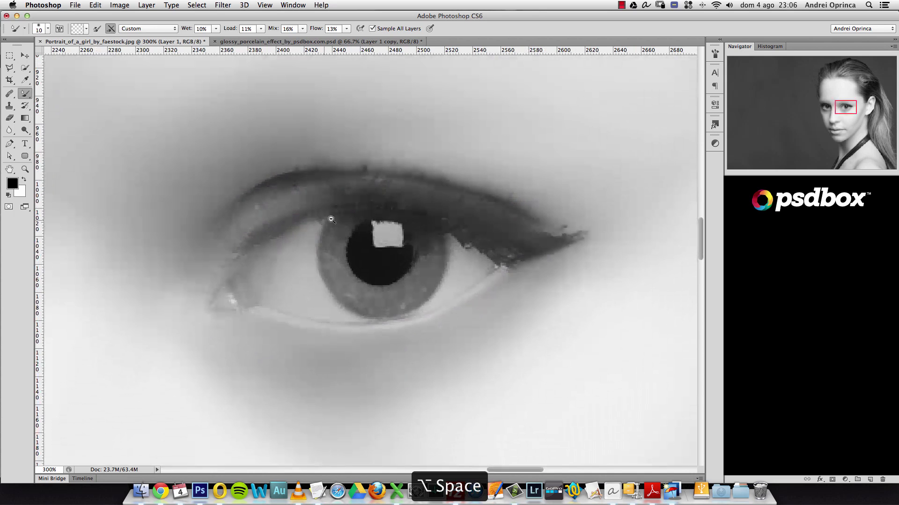
{"action": "key", "text": "bracketright"}
{"action": "key", "text": "bracketright"}
{"action": "key", "text": "bracketright"}
{"action": "mouse_move", "coordinate": [267, 287]}
{"action": "left_mouse_down"}
{"action": "mouse_move", "coordinate": [284, 247]}
{"action": "mouse_move", "coordinate": [303, 275]}
{"action": "left_mouse_up"}
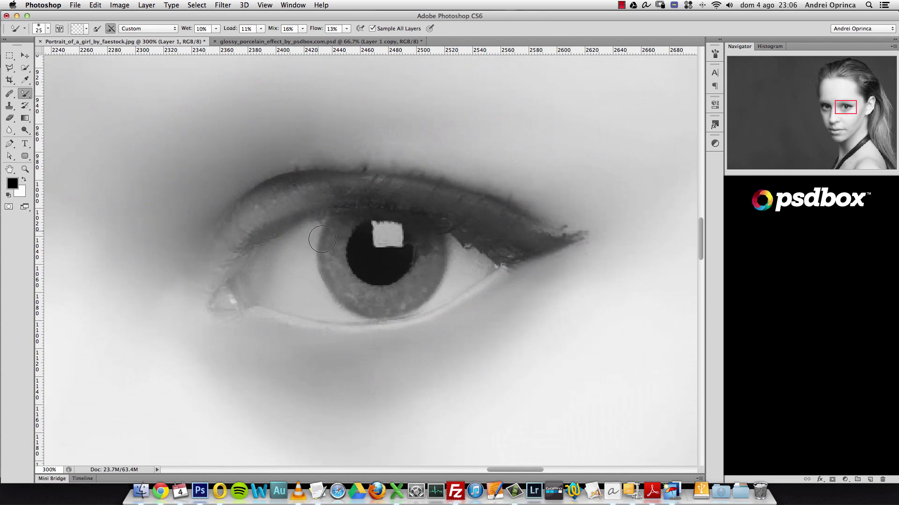
Blend away the dark lash stubs along the top edge of the upper eyelid with a smaller Mixer Brush.
{"action": "key", "text": "super+space"}
{"action": "left_click", "coordinate": [309, 201], "text": "super"}
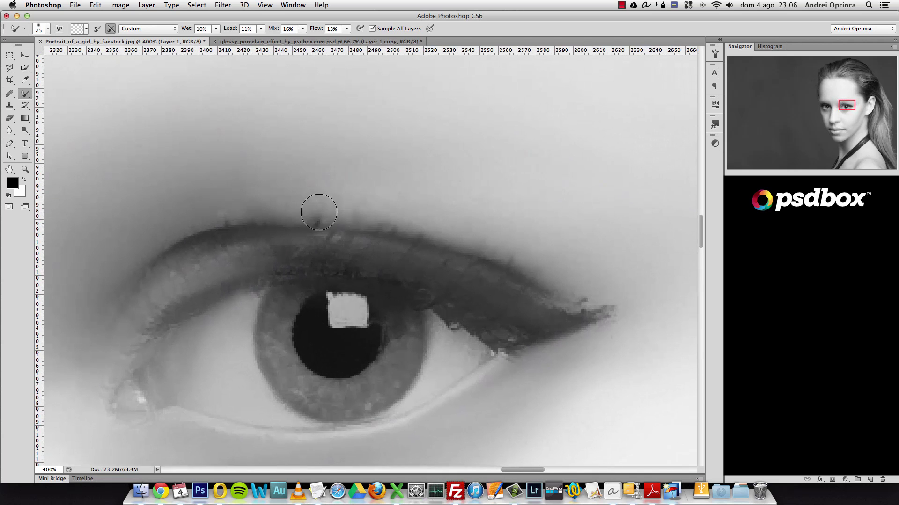
{"action": "key", "text": "bracketleft"}
{"action": "key", "text": "bracketleft"}
{"action": "key", "text": "bracketleft"}
{"action": "key", "text": "bracketleft"}
Take up the Clone Stamp, undo the last stroke, and set the tool's opacity to 32% and flow to 20%.
{"action": "key", "text": "s"}
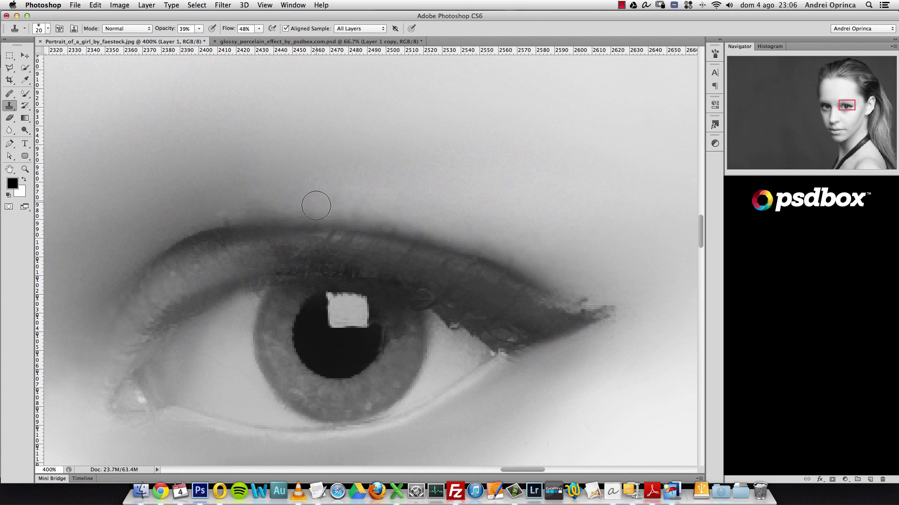
{"action": "key", "text": "super+z"}
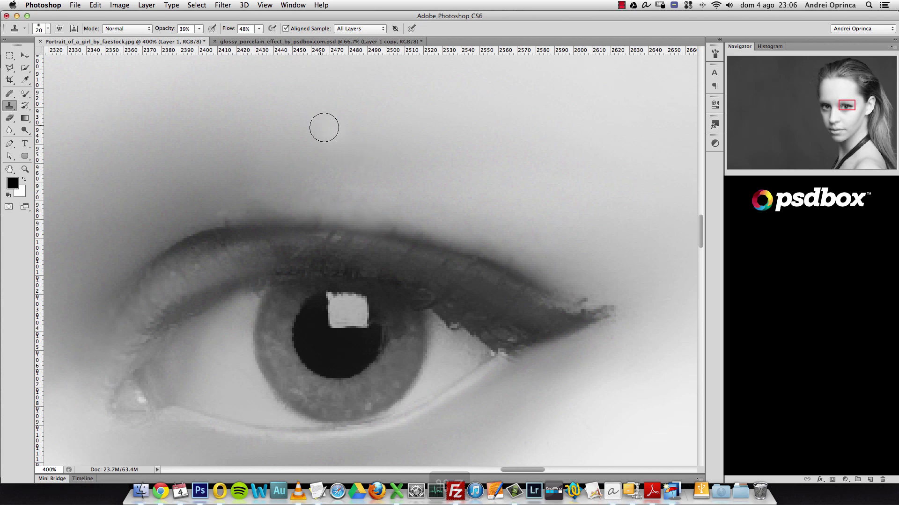
{"action": "left_click", "coordinate": [260, 32]}
{"action": "left_click_drag", "start_coordinate": [260, 38], "coordinate": [198, 40]}
{"action": "left_click", "coordinate": [200, 31]}
{"action": "left_click", "coordinate": [199, 30]}
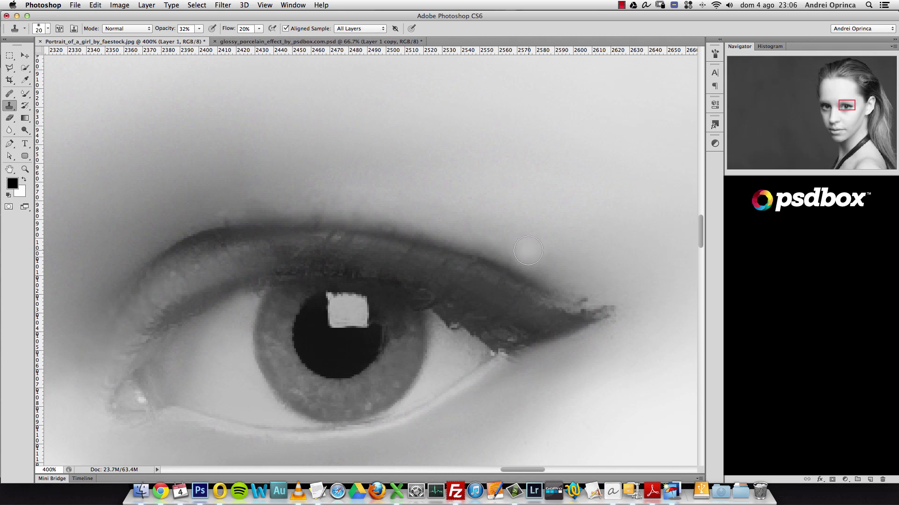
Clone clean skin along the top edge of the upper eyelid with a small Clone Stamp, starting at 9 px.
{"action": "key", "text": "bracketleft"}
{"action": "key", "text": "bracketleft"}
{"action": "key", "text": "bracketleft"}
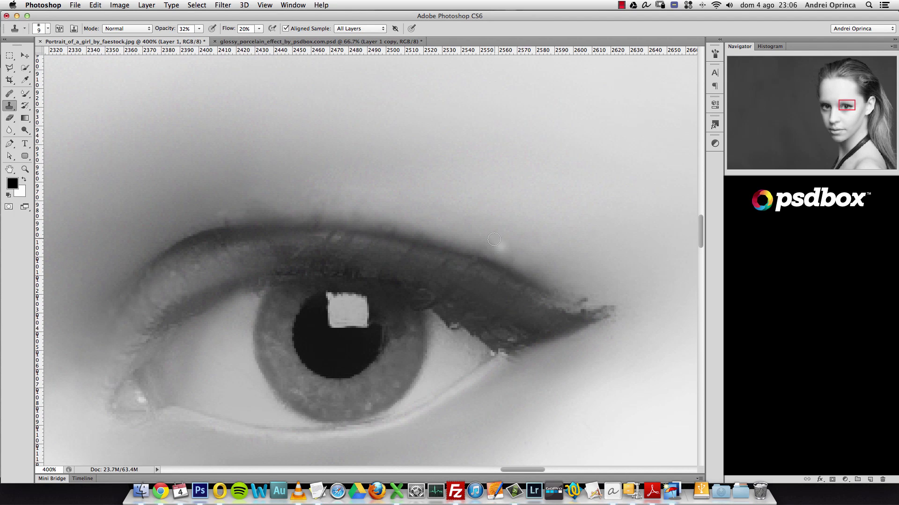
{"action": "left_click_drag", "start_coordinate": [437, 233], "coordinate": [374, 233]}
{"action": "key", "text": "bracketright"}
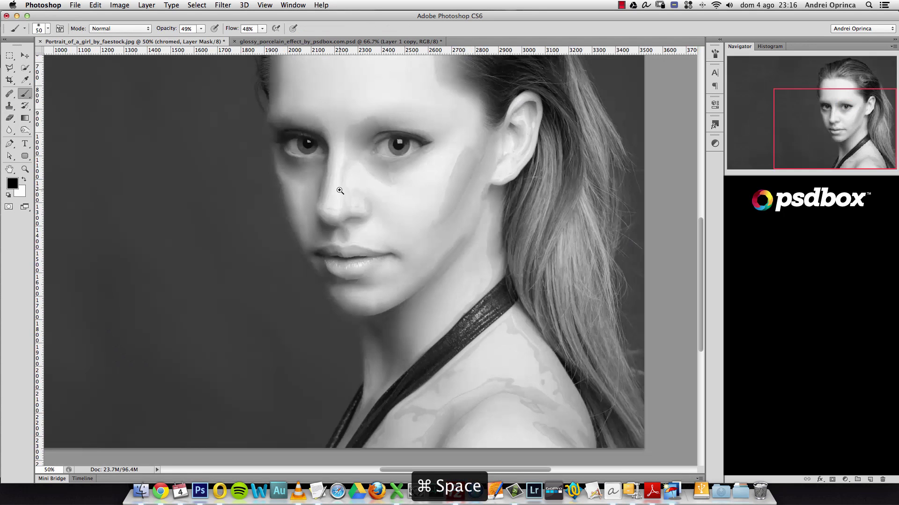
{"action": "left_click_drag", "start_coordinate": [340, 191], "coordinate": [360, 180]}
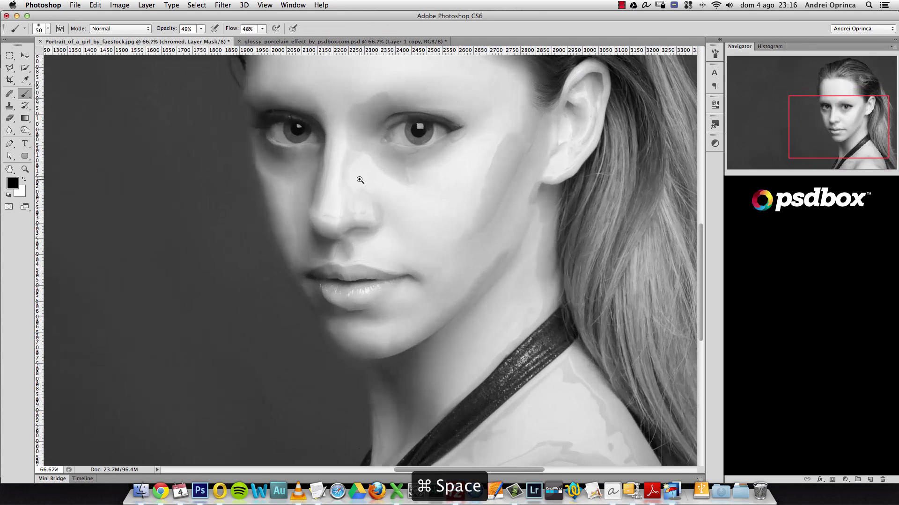
{"action": "left_click", "coordinate": [360, 180]}
{"action": "left_click_drag", "start_coordinate": [384, 215], "coordinate": [381, 229]}
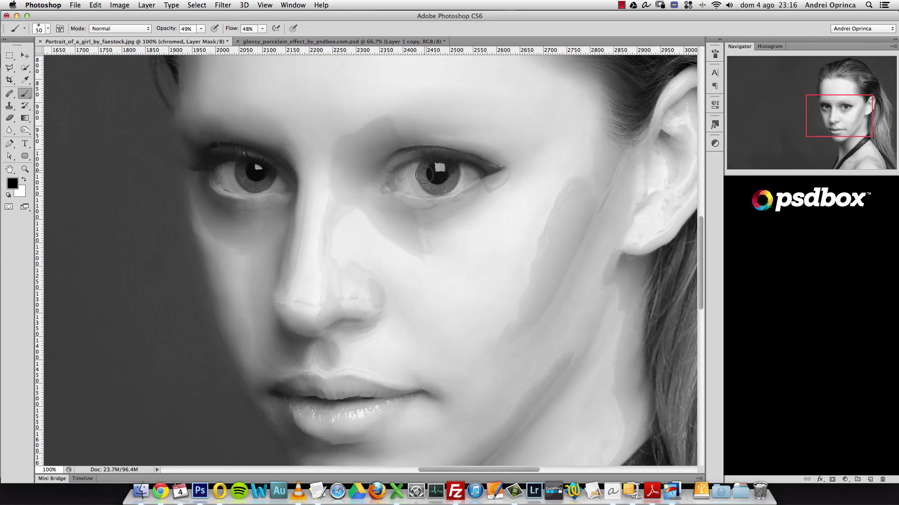
Examine the turquoise eyes in the finished glossy_porcelain_effect_by_psdbox.com.psd example and return to the portrait.
{"action": "left_click", "coordinate": [342, 41]}
{"action": "left_click", "coordinate": [452, 167]}
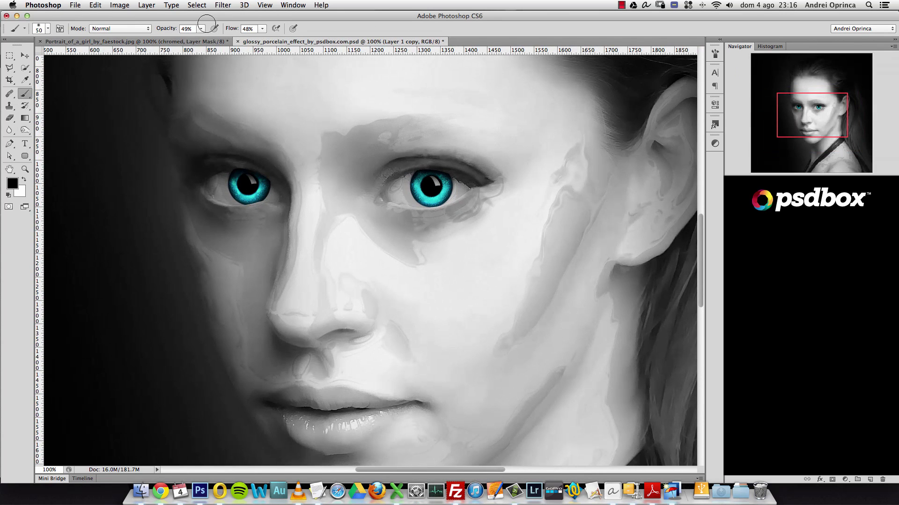
{"action": "left_click", "coordinate": [164, 41]}
Add a new layer to the portrait and take up the Brush tool for painting over the eye on the ear side.
{"action": "left_click_drag", "start_coordinate": [545, 170], "coordinate": [497, 224]}
{"action": "left_click", "coordinate": [869, 479]}
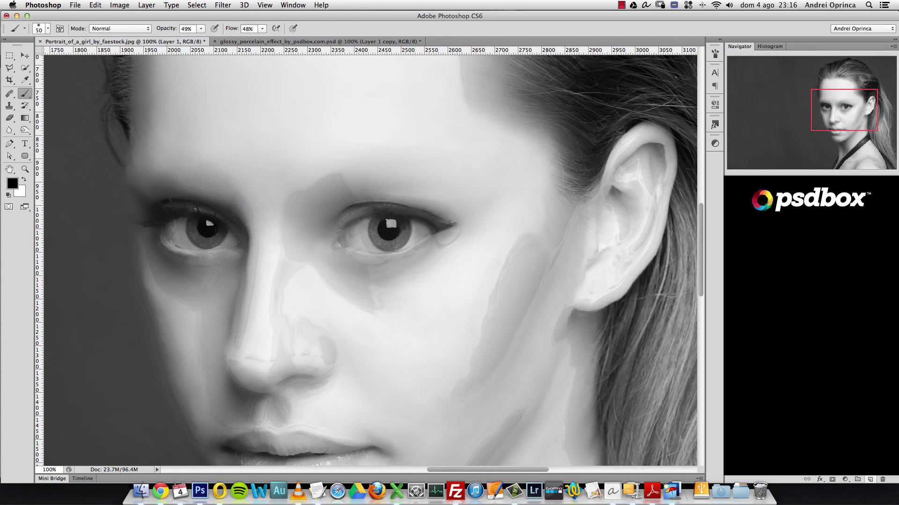
{"action": "left_click", "coordinate": [388, 228]}
{"action": "left_click", "coordinate": [389, 228]}
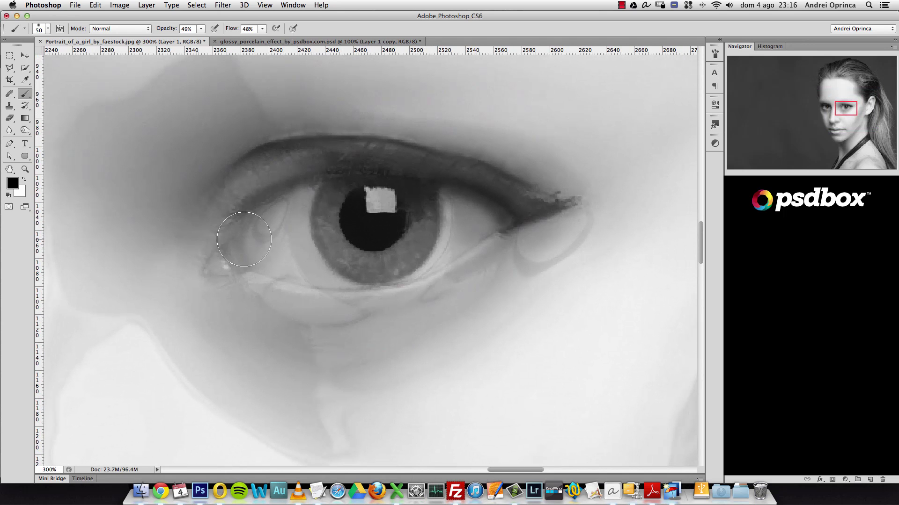
{"action": "left_click", "coordinate": [27, 156]}
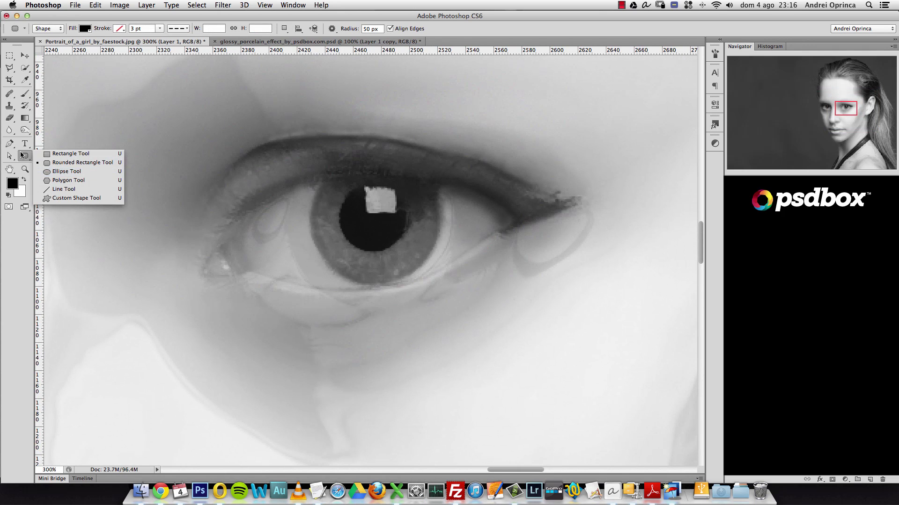
{"action": "left_click", "coordinate": [25, 94]}
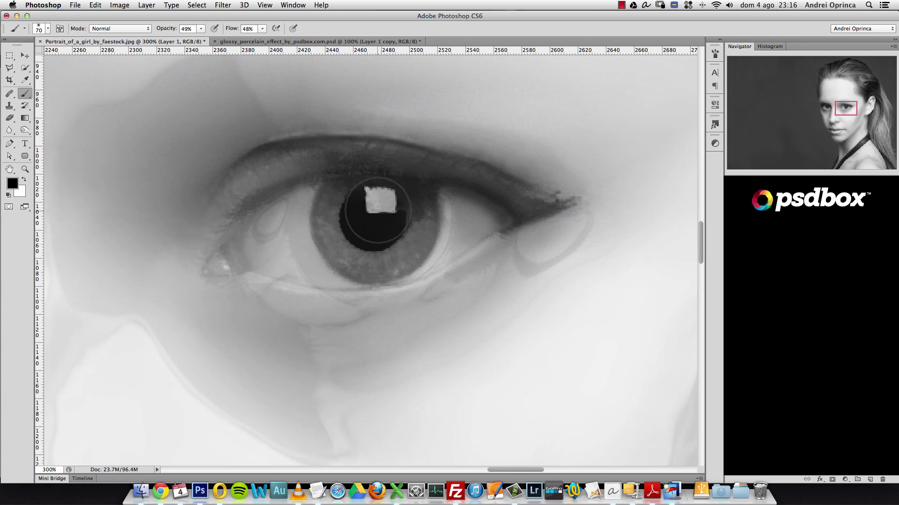
Paint a black disc over the whole iris with one dab of a 100 px, 100% hard brush at 100% opacity and flow.
{"action": "key", "text": "bracketright"}
{"action": "key", "text": "bracketright"}
{"action": "key", "text": "bracketright"}
{"action": "key", "text": "bracketright"}
{"action": "key", "text": "bracketright"}
{"action": "key", "text": "bracketright"}
{"action": "right_click", "coordinate": [378, 206]}
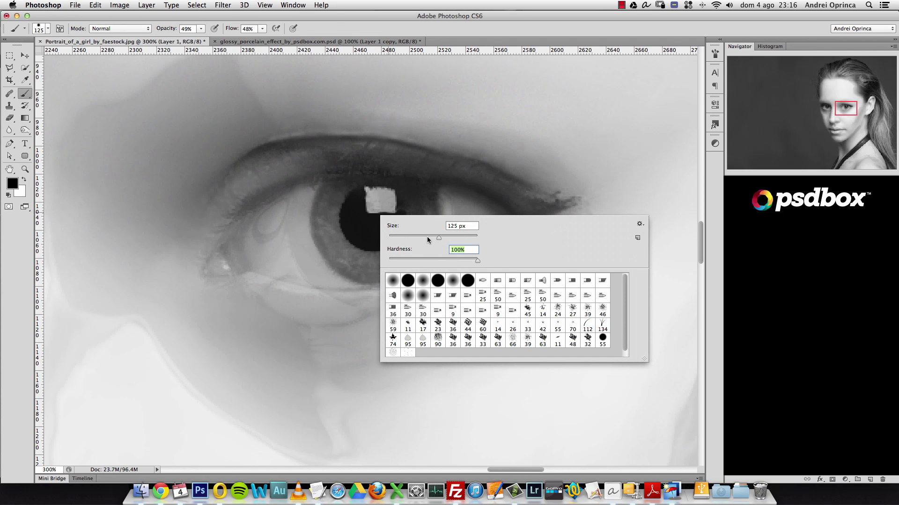
{"action": "left_click_drag", "start_coordinate": [427, 239], "coordinate": [418, 233]}
{"action": "key", "text": "Return"}
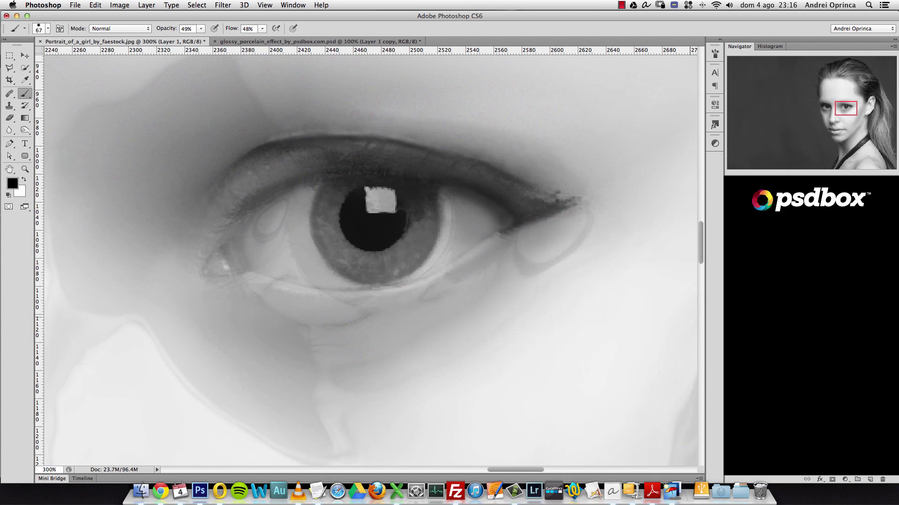
{"action": "key", "text": "bracketright"}
{"action": "key", "text": "bracketright"}
{"action": "key", "text": "bracketright"}
{"action": "key", "text": "bracketright"}
{"action": "left_click_drag", "start_coordinate": [201, 28], "coordinate": [304, 42]}
{"action": "left_click", "coordinate": [262, 29]}
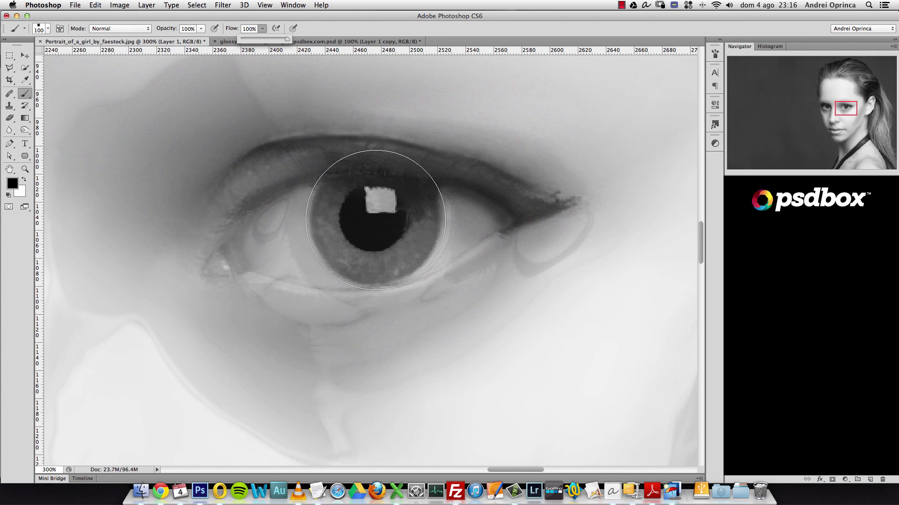
{"action": "left_click", "coordinate": [374, 216]}
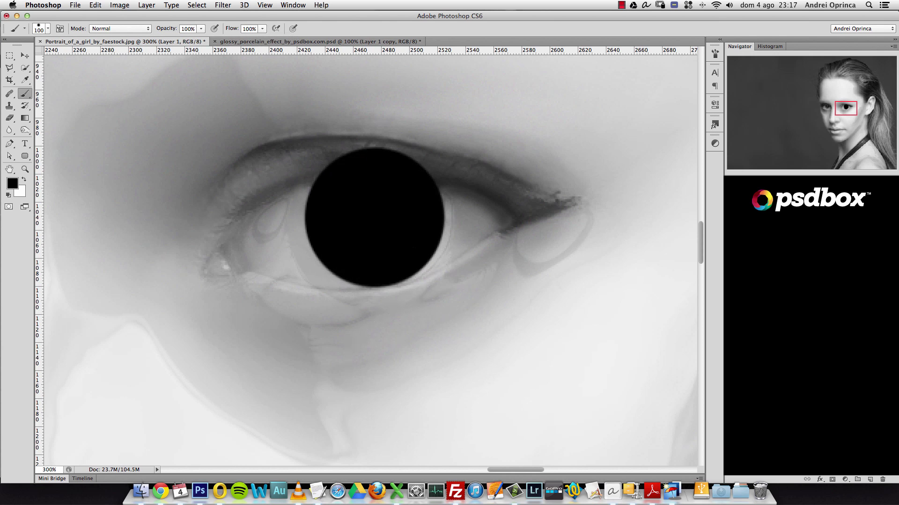
Add a mask to the disc's layer and hide the part of the disc overlapping the upper eyelid, shrinking the brush to 40 px.
{"action": "left_click", "coordinate": [831, 480]}
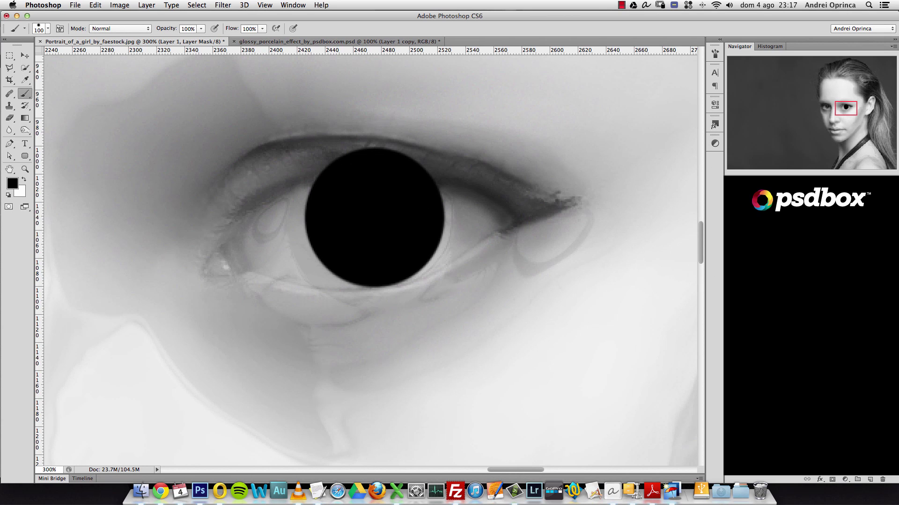
{"action": "key", "text": "bracketleft"}
{"action": "key", "text": "bracketleft"}
{"action": "key", "text": "bracketleft"}
{"action": "key", "text": "bracketleft"}
{"action": "key", "text": "bracketleft"}
{"action": "key", "text": "bracketleft"}
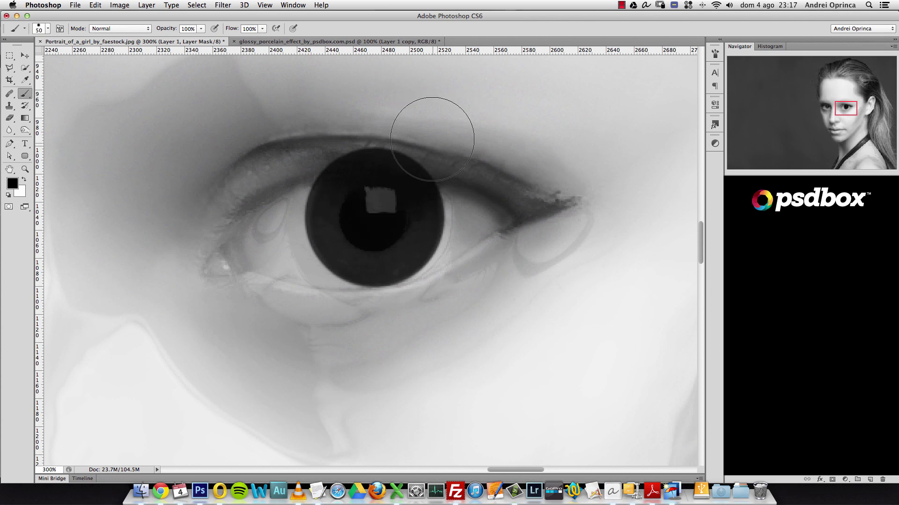
{"action": "mouse_move", "coordinate": [449, 167]}
{"action": "left_mouse_down"}
{"action": "mouse_move", "coordinate": [459, 165]}
{"action": "mouse_move", "coordinate": [325, 149]}
{"action": "mouse_move", "coordinate": [296, 161]}
{"action": "mouse_move", "coordinate": [375, 150]}
{"action": "mouse_move", "coordinate": [459, 164]}
{"action": "mouse_move", "coordinate": [317, 150]}
{"action": "mouse_move", "coordinate": [322, 161]}
{"action": "left_mouse_up"}
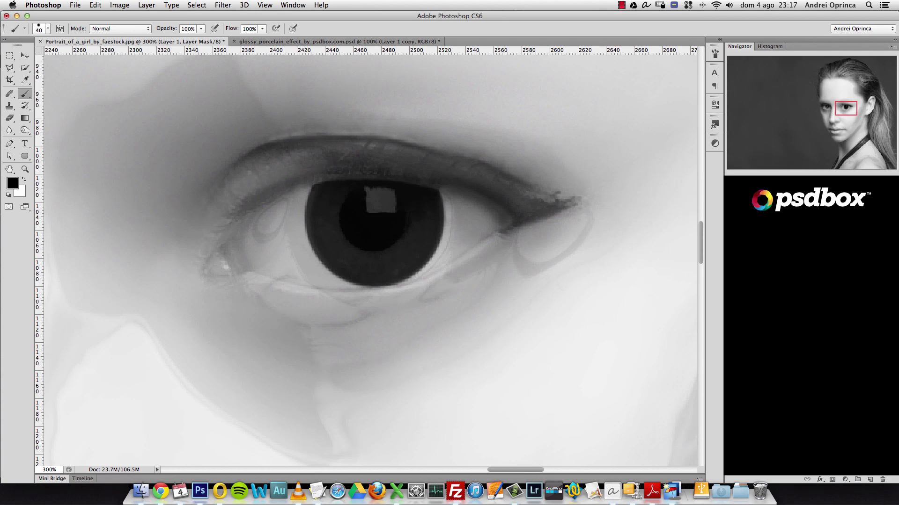
{"action": "left_click", "coordinate": [731, 357]}
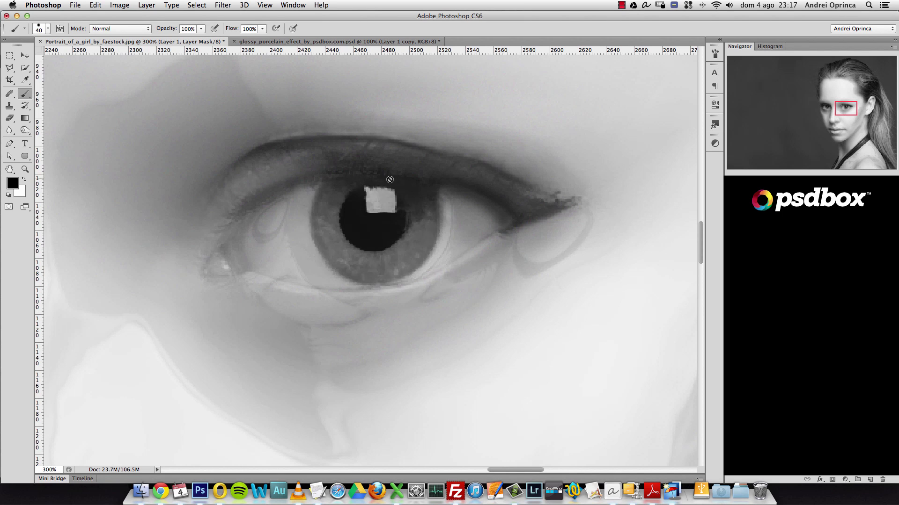
{"action": "left_click", "coordinate": [731, 357]}
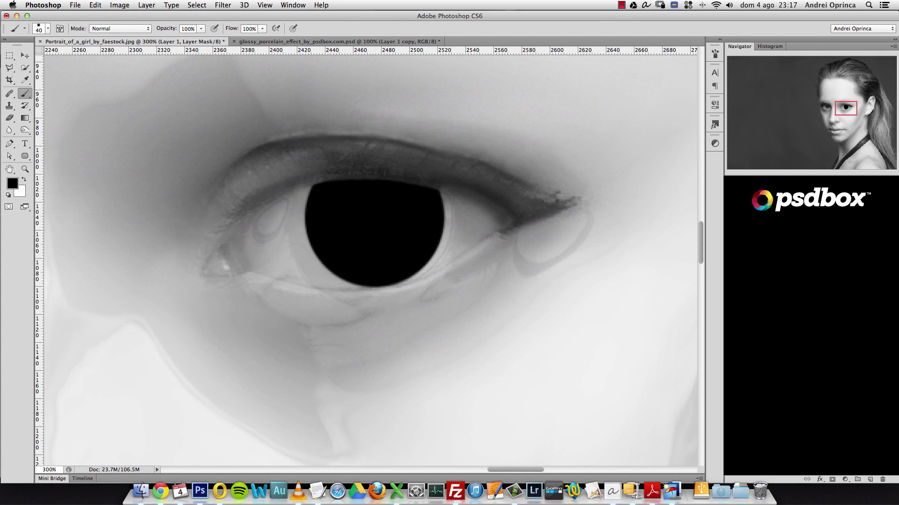
Colorize the black disc with Hue/Saturation at hue 185, saturation 100 and lightness +42, and name its layer R eye.
{"action": "key", "text": "super+u"}
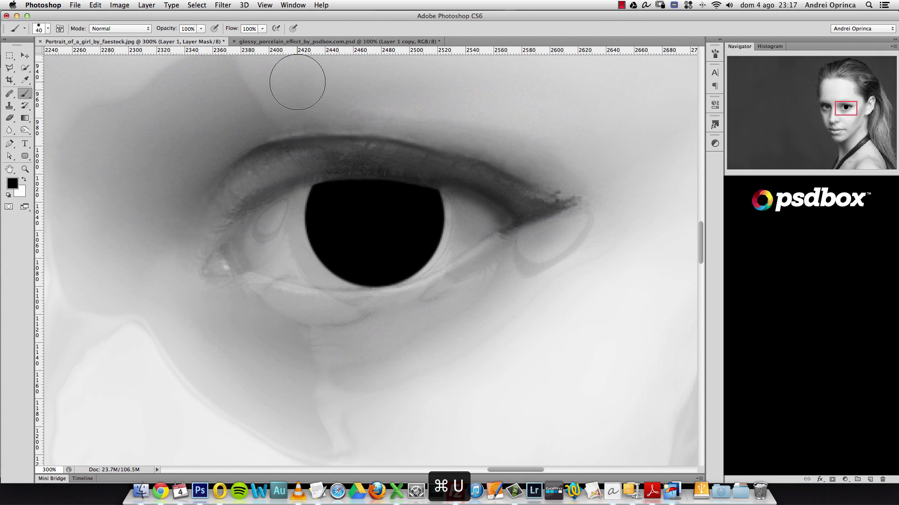
{"action": "left_click", "coordinate": [25, 55]}
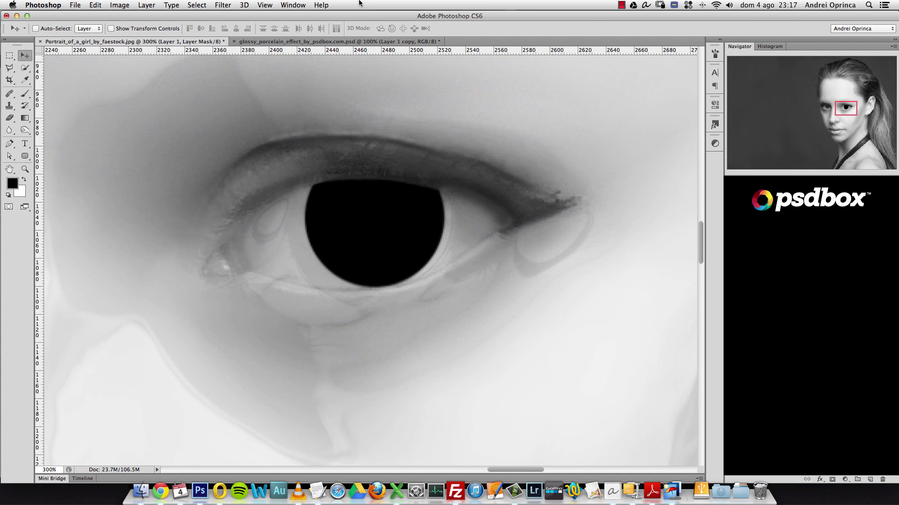
{"action": "key", "text": "super+u"}
{"action": "key", "text": "super+2"}
{"action": "key", "text": "super+u"}
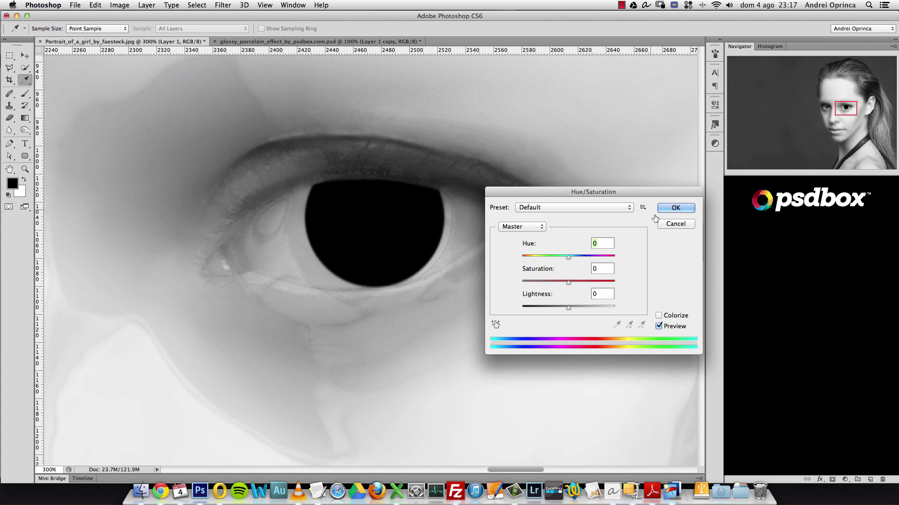
{"action": "left_click_drag", "start_coordinate": [629, 193], "coordinate": [634, 165]}
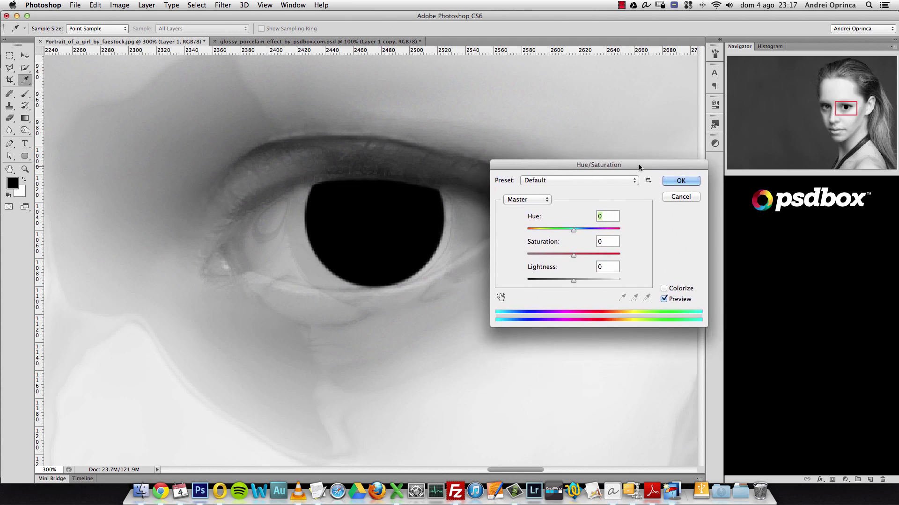
{"action": "left_click", "coordinate": [664, 288]}
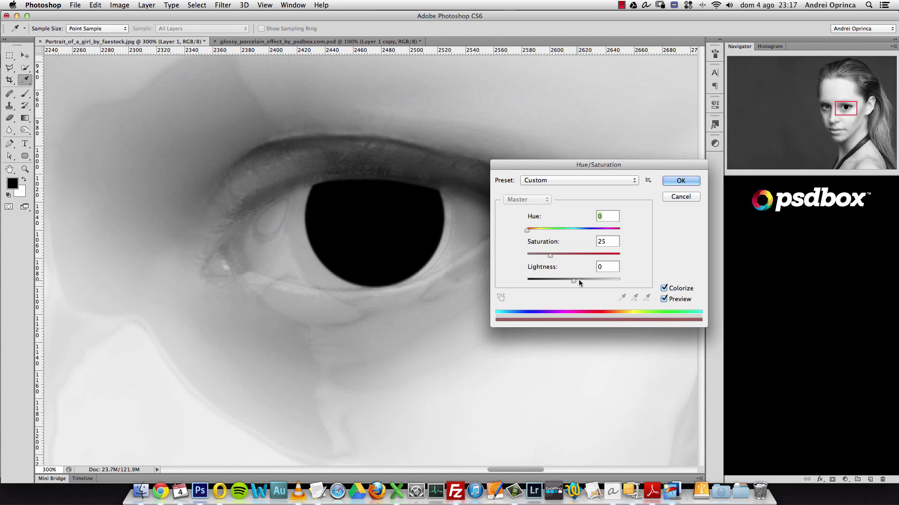
{"action": "left_click_drag", "start_coordinate": [574, 280], "coordinate": [592, 280]}
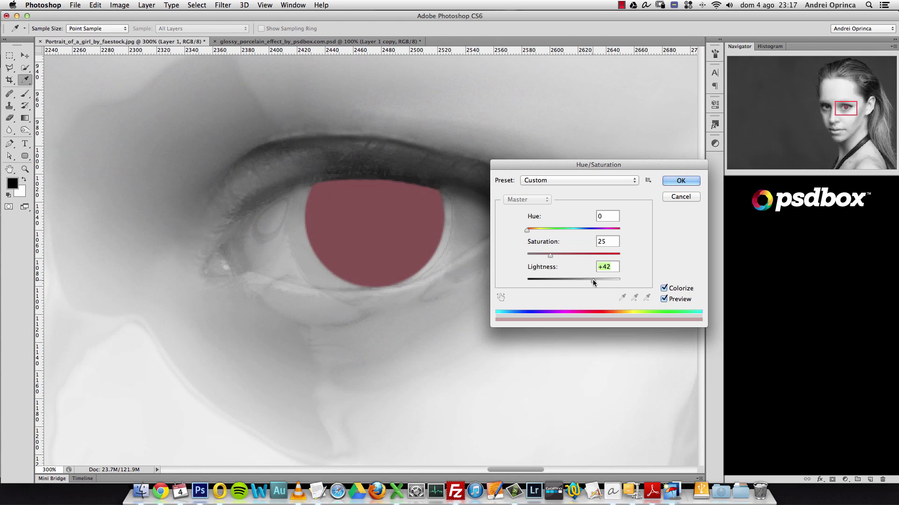
{"action": "left_click_drag", "start_coordinate": [550, 256], "coordinate": [653, 268]}
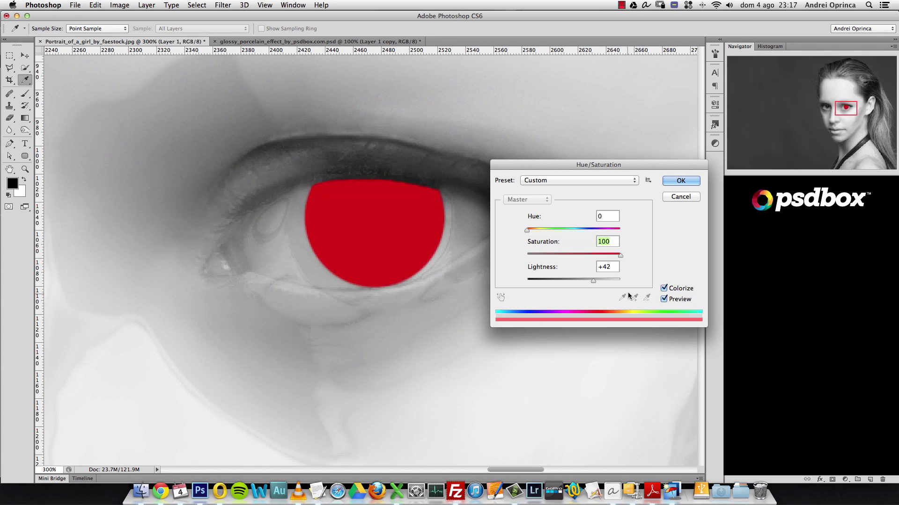
{"action": "left_click_drag", "start_coordinate": [526, 231], "coordinate": [574, 231]}
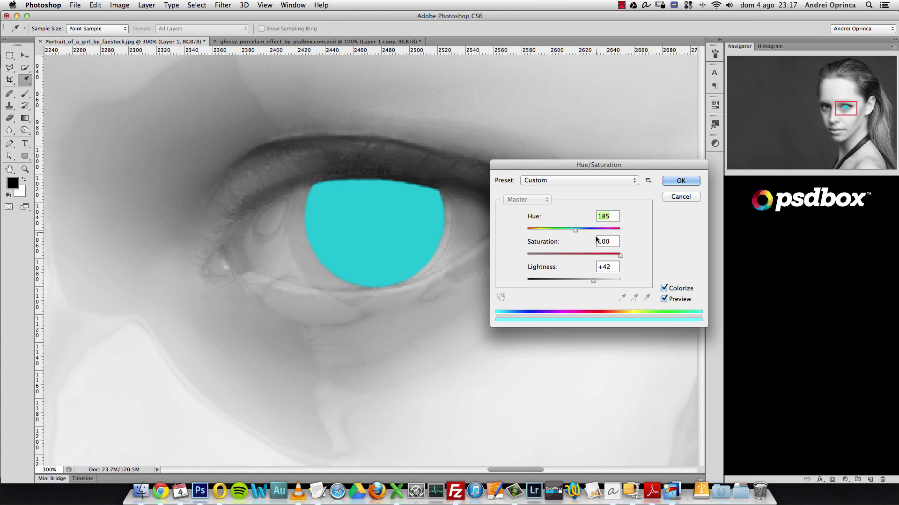
{"action": "left_click", "coordinate": [680, 182]}
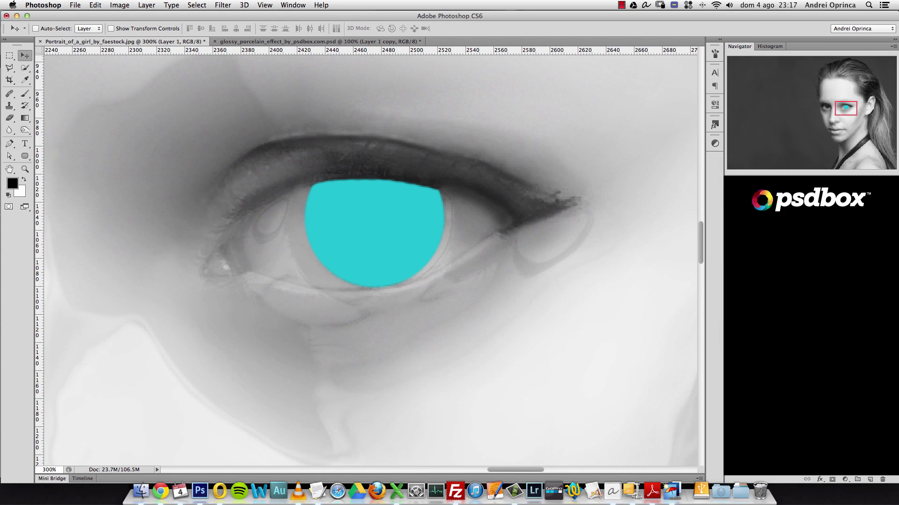
{"action": "key", "text": "Return"}
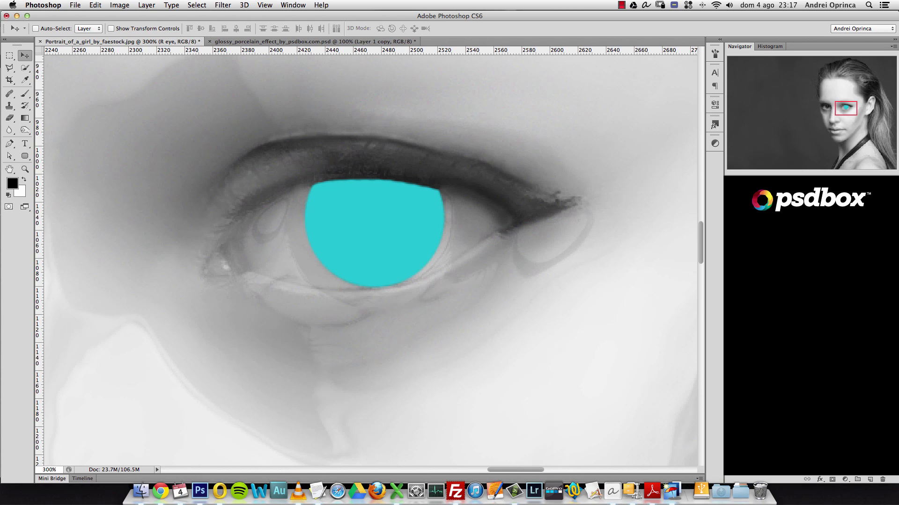
Add a Multiply inner shadow to the R eye layer with 80% opacity, 0 px distance, 50% choke and 18 px size.
{"action": "double_click", "coordinate": [843, 234]}
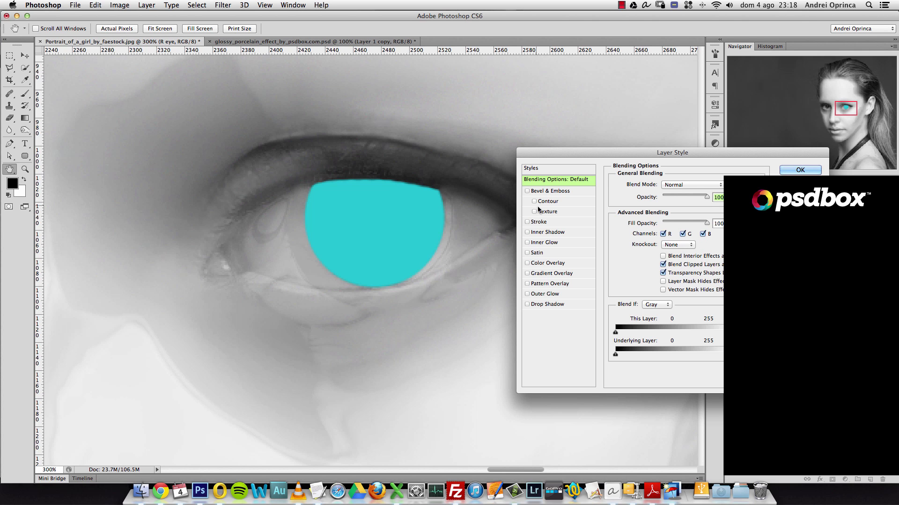
{"action": "left_click", "coordinate": [547, 232]}
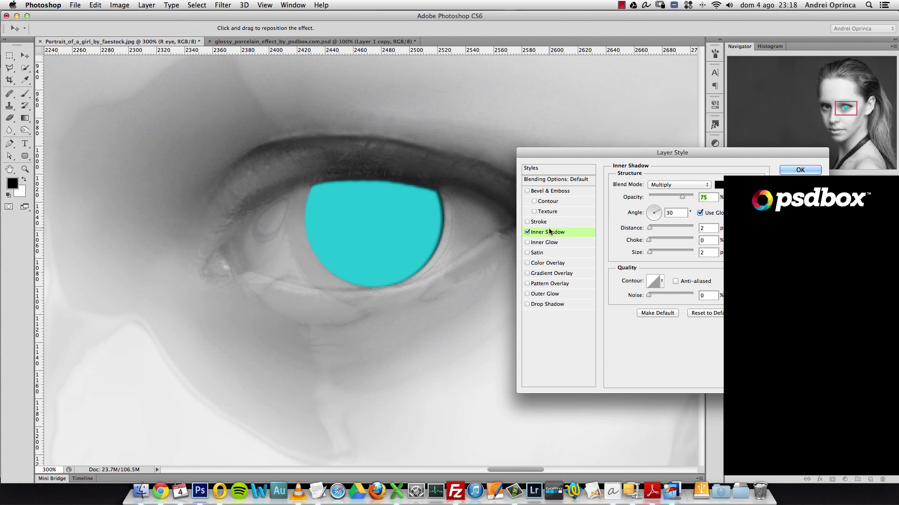
{"action": "left_click", "coordinate": [648, 229]}
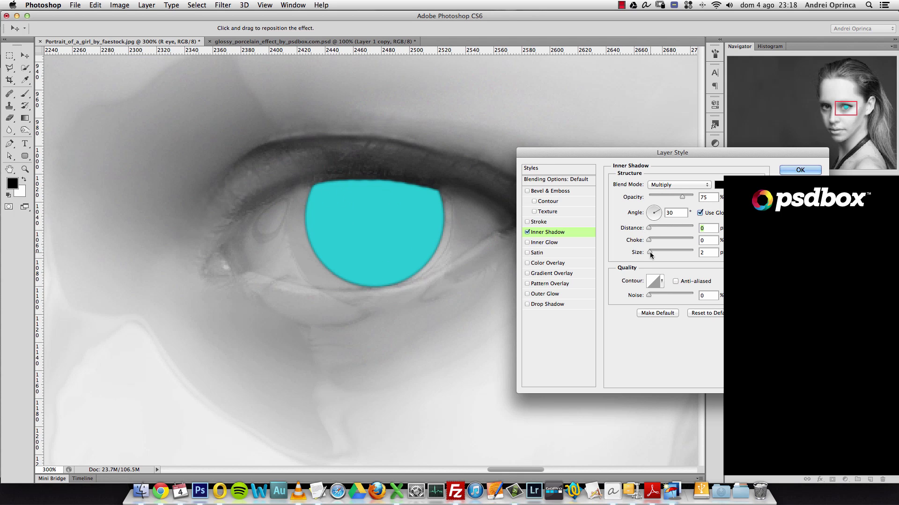
{"action": "mouse_move", "coordinate": [650, 253]}
{"action": "left_mouse_down"}
{"action": "mouse_move", "coordinate": [654, 241]}
{"action": "mouse_move", "coordinate": [671, 240]}
{"action": "mouse_move", "coordinate": [654, 250]}
{"action": "left_mouse_up"}
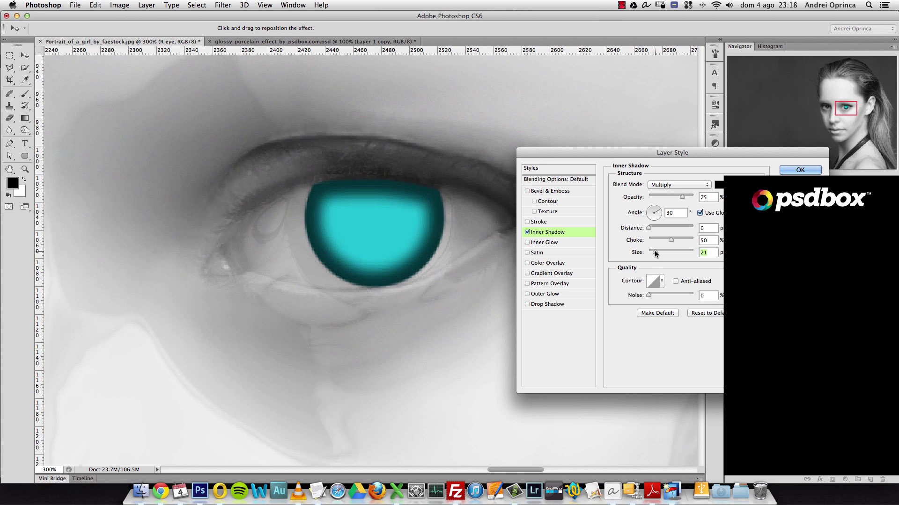
{"action": "type", "text": "18"}
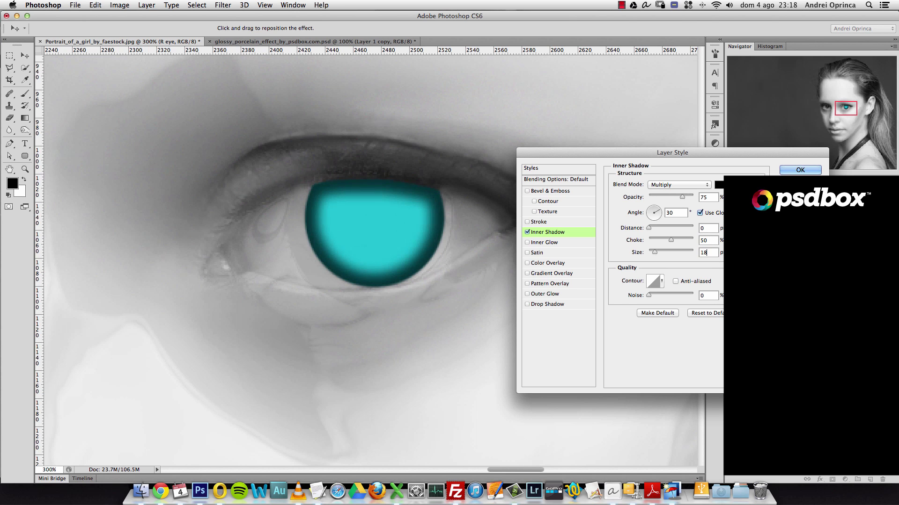
{"action": "left_click_drag", "start_coordinate": [682, 197], "coordinate": [694, 197]}
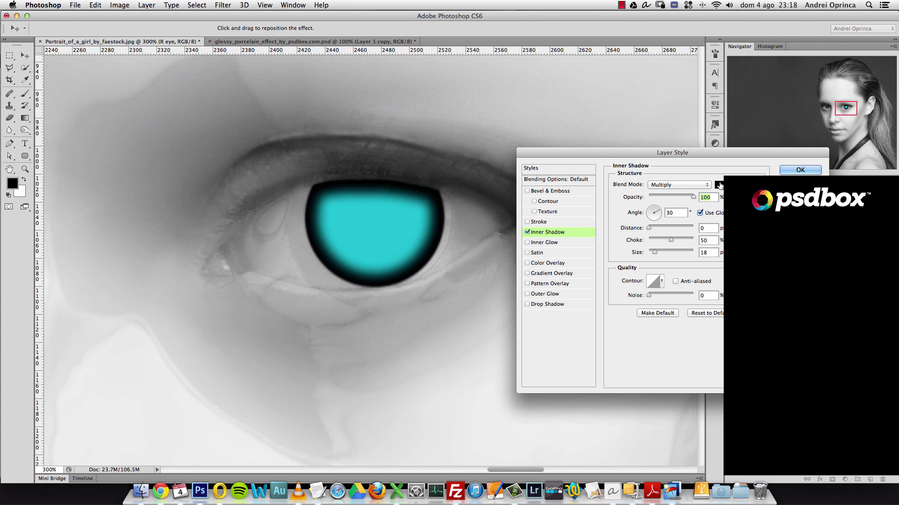
{"action": "type", "text": "80"}
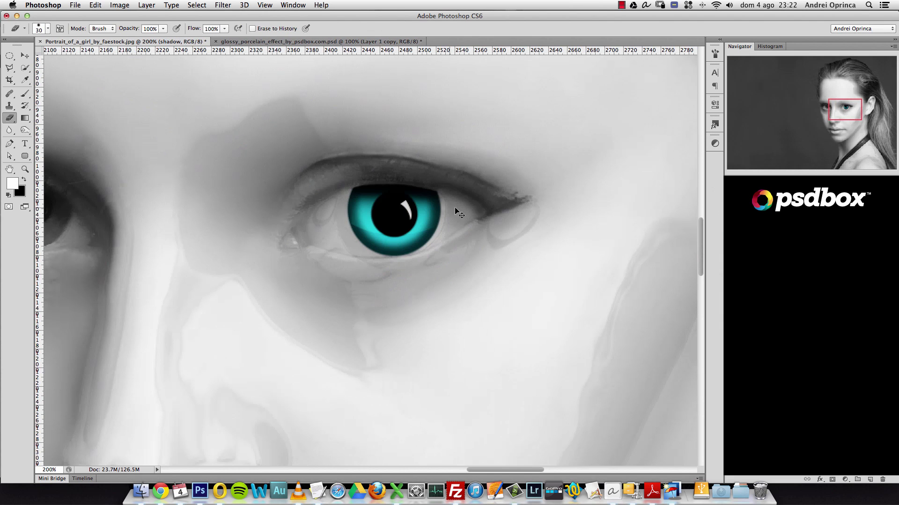
Transform the shadow layer over the turquoise iris, scaling its height to about 110.8% and rotating it to about -2 degrees.
{"action": "key", "text": "super+t"}
{"action": "left_click_drag", "start_coordinate": [401, 234], "coordinate": [413, 250]}
{"action": "left_click_drag", "start_coordinate": [438, 150], "coordinate": [427, 130]}
{"action": "left_click_drag", "start_coordinate": [520, 87], "coordinate": [513, 85]}
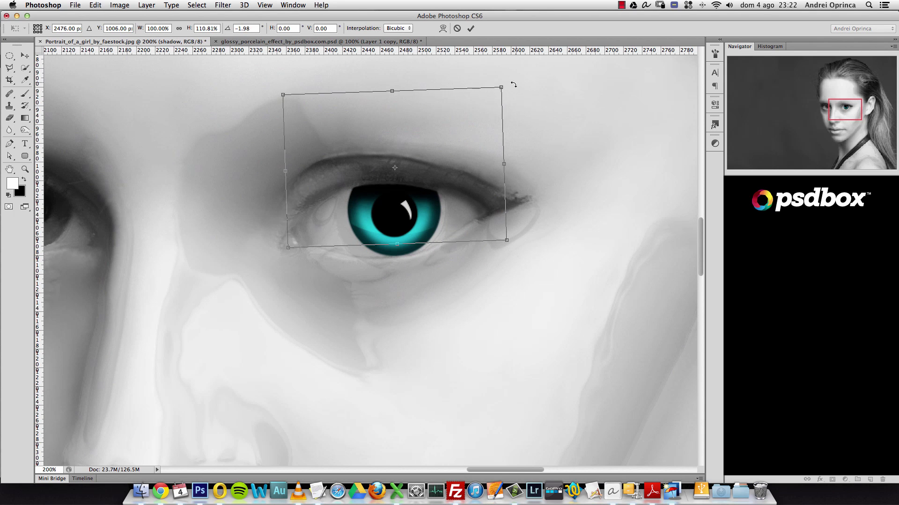
{"action": "key", "text": "Return"}
{"action": "key", "text": "e"}
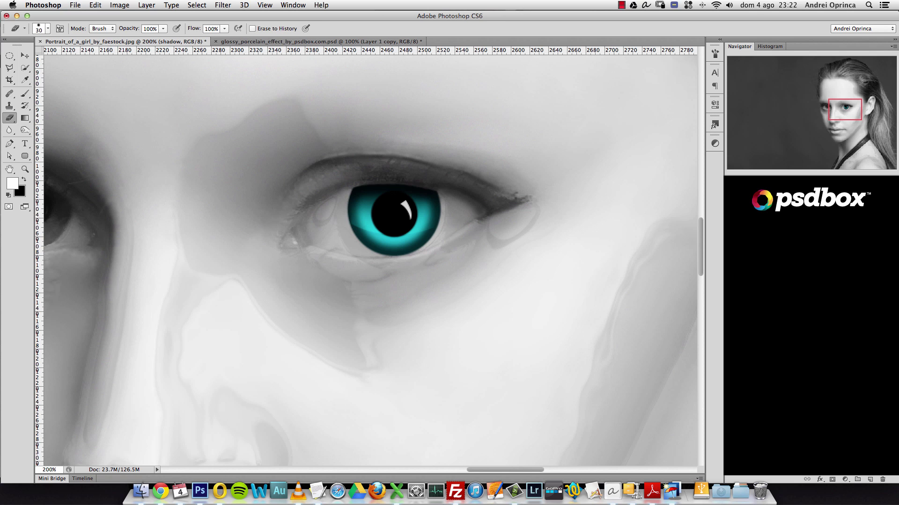
{"action": "left_click", "coordinate": [25, 55]}
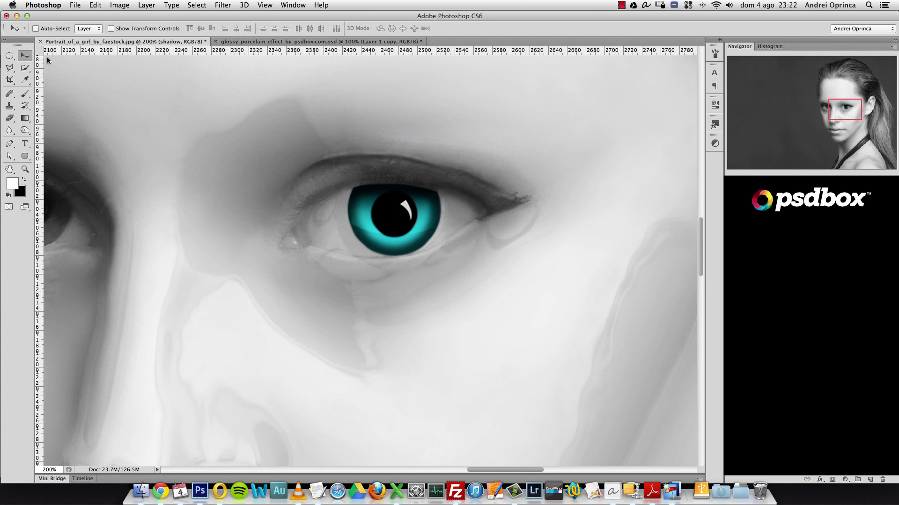
Examine the iris texture and pupil highlight up close in the finished porcelain example, and compare them at 100% zoom.
{"action": "left_click", "coordinate": [245, 41]}
{"action": "left_click", "coordinate": [450, 175], "text": "super"}
{"action": "left_click", "coordinate": [450, 176], "text": "super"}
{"action": "left_click", "coordinate": [449, 178], "text": "super"}
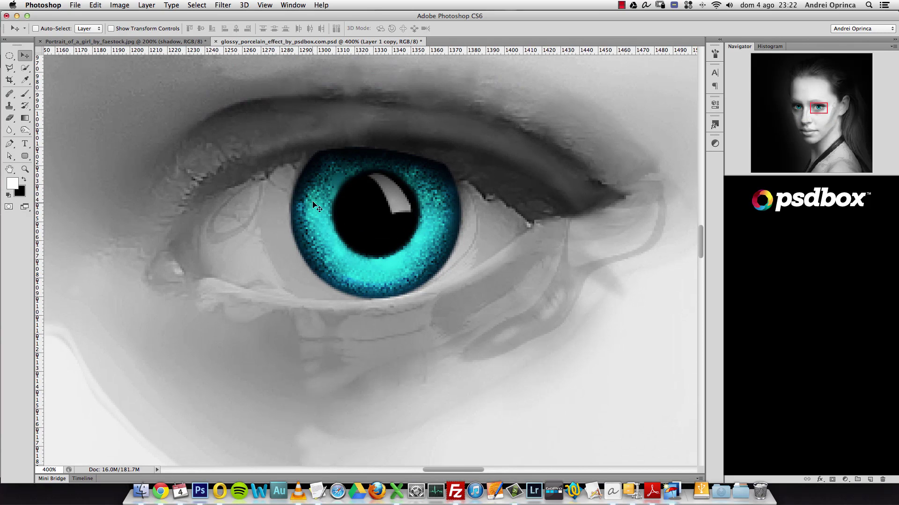
{"action": "key", "text": "super+1"}
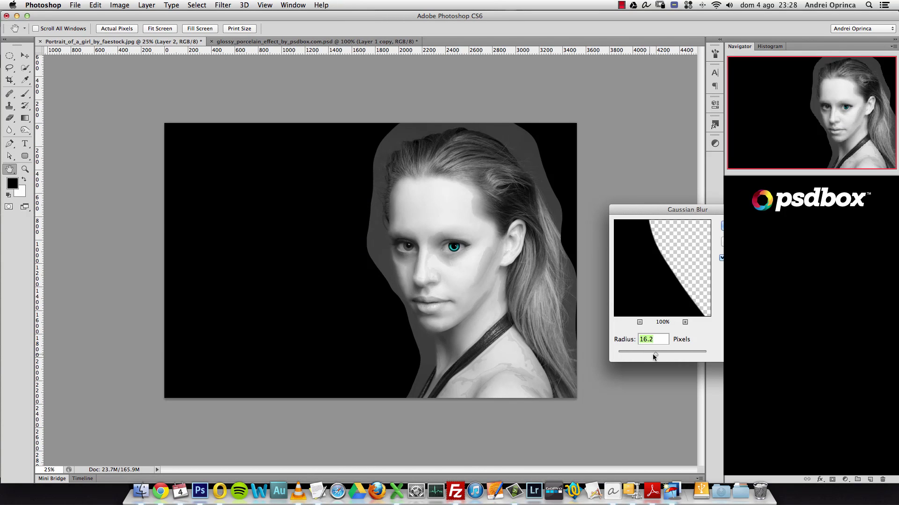
Apply a Gaussian Blur with a radius of 224 pixels to Layer 2 of the portrait.
{"action": "left_click_drag", "start_coordinate": [654, 356], "coordinate": [691, 356]}
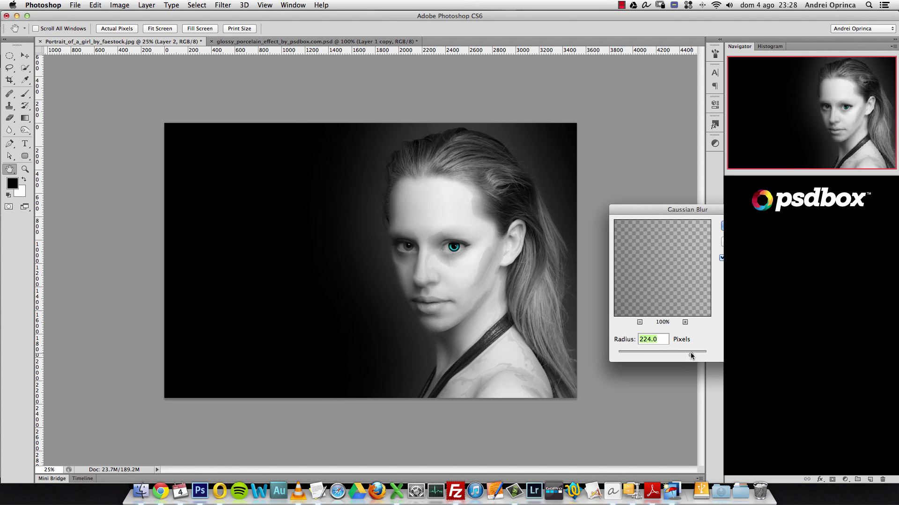
{"action": "key", "text": "Return"}
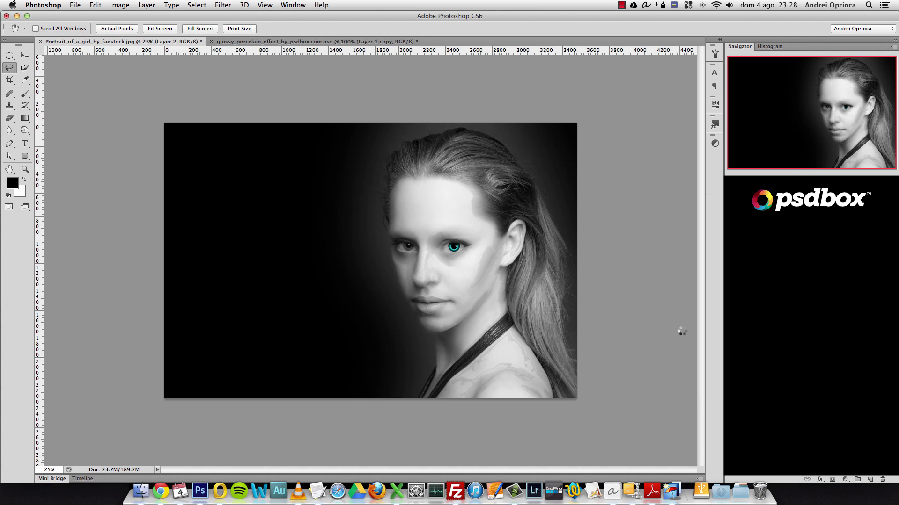
Take up the Clone Stamp and open its brush size and hardness settings.
{"action": "key", "text": "s"}
{"action": "right_click", "coordinate": [440, 246]}
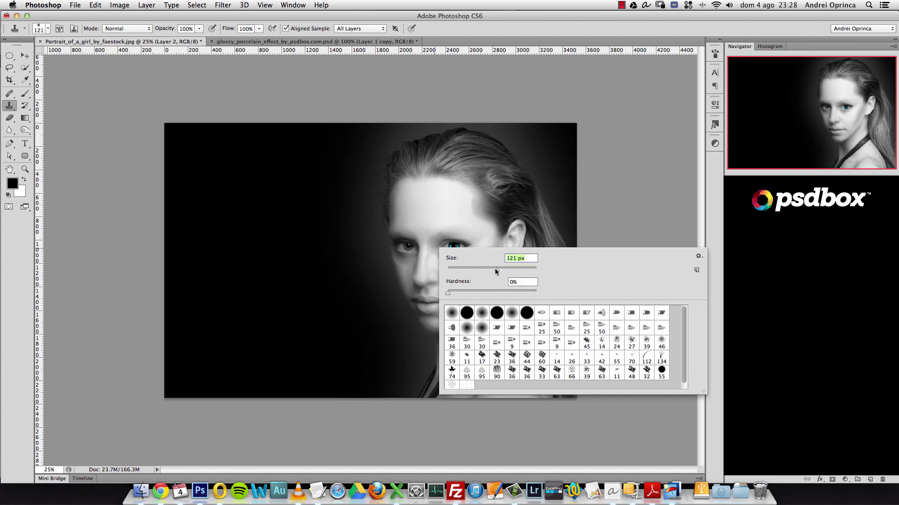